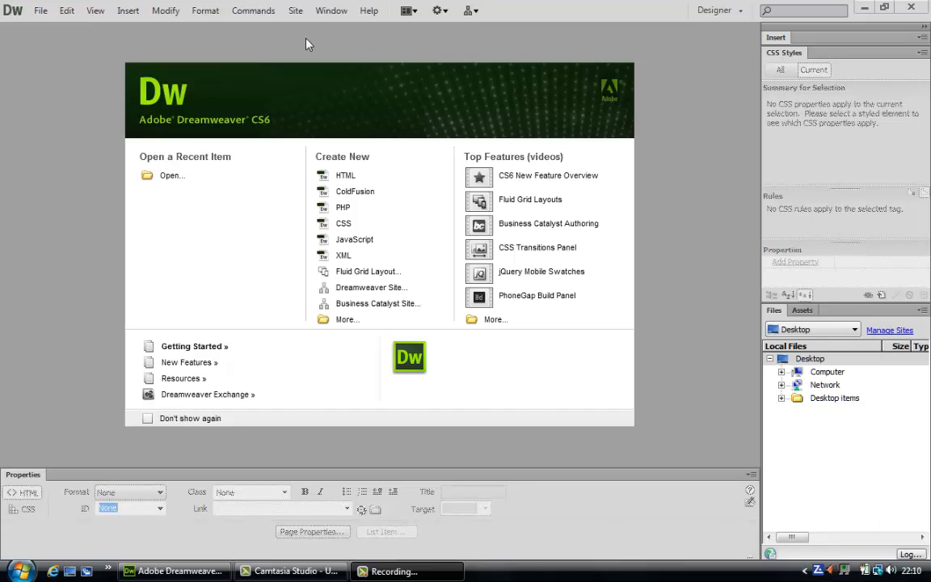
Start a new site definition and name the site massage4u_CS6
left_click(295, 11)
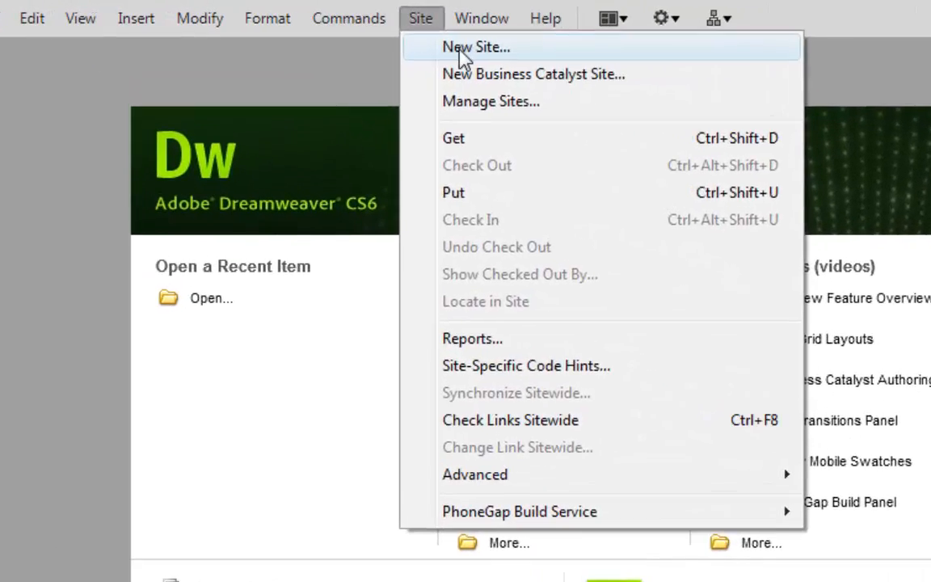
left_click(459, 50)
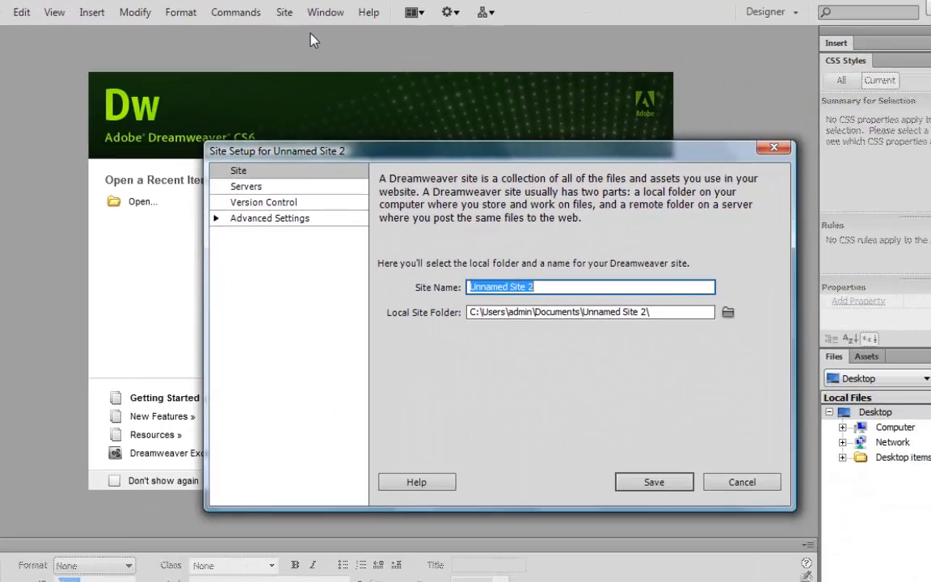
type("m")
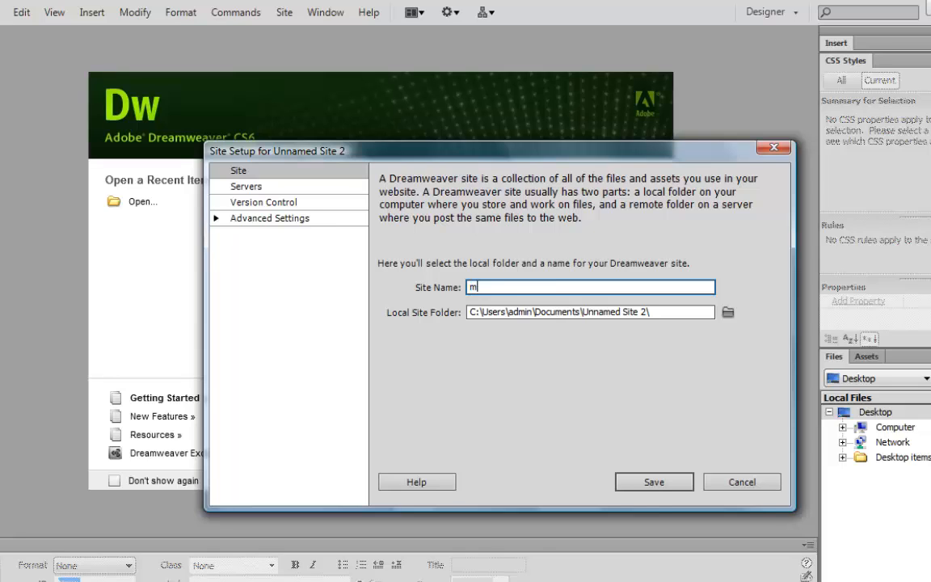
type("assage4u_CS6")
Set the local site folder to Teaching\Internet\Example websites\Massage4U CS6 Version - Work on drive F: and save the site
left_click(728, 313)
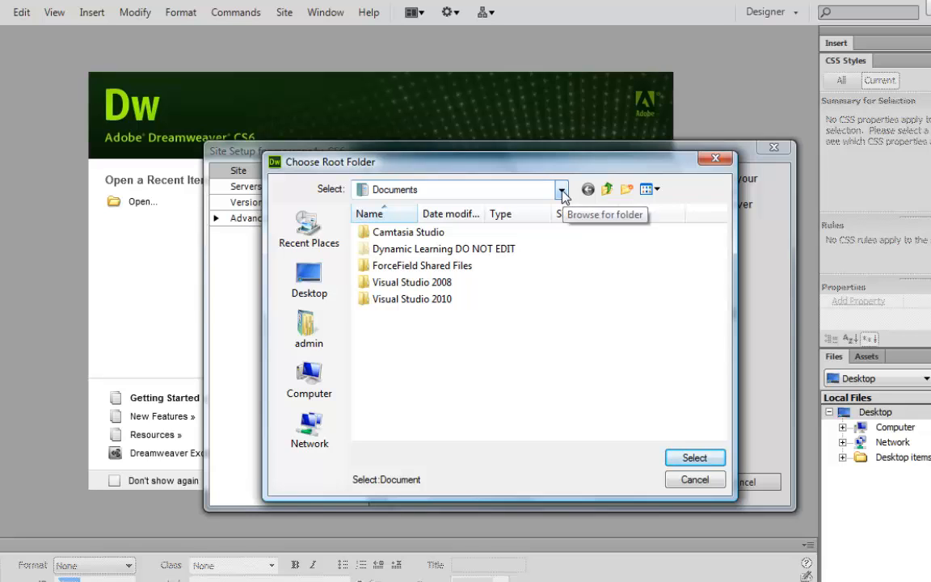
left_click(311, 382)
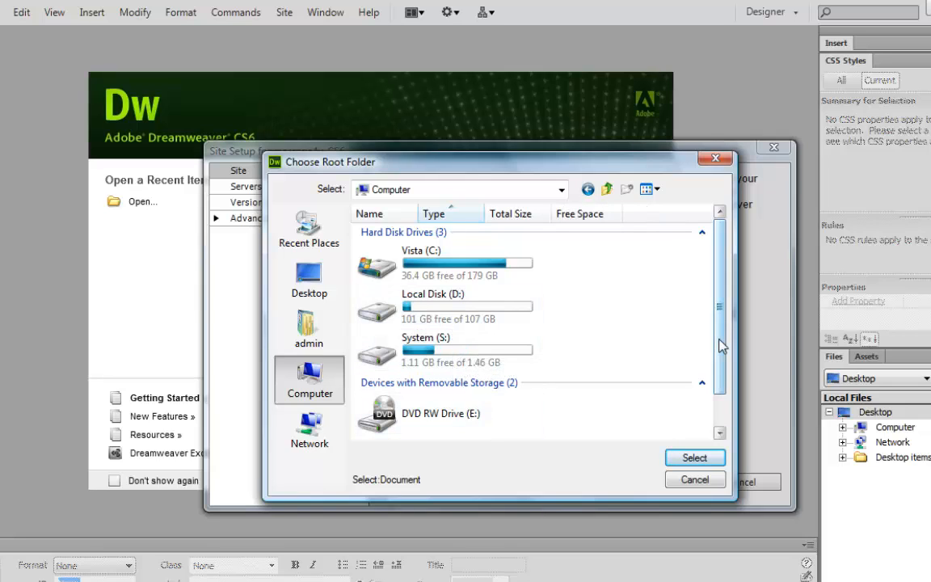
left_click_drag(720, 340, 721, 399)
double_click(466, 425)
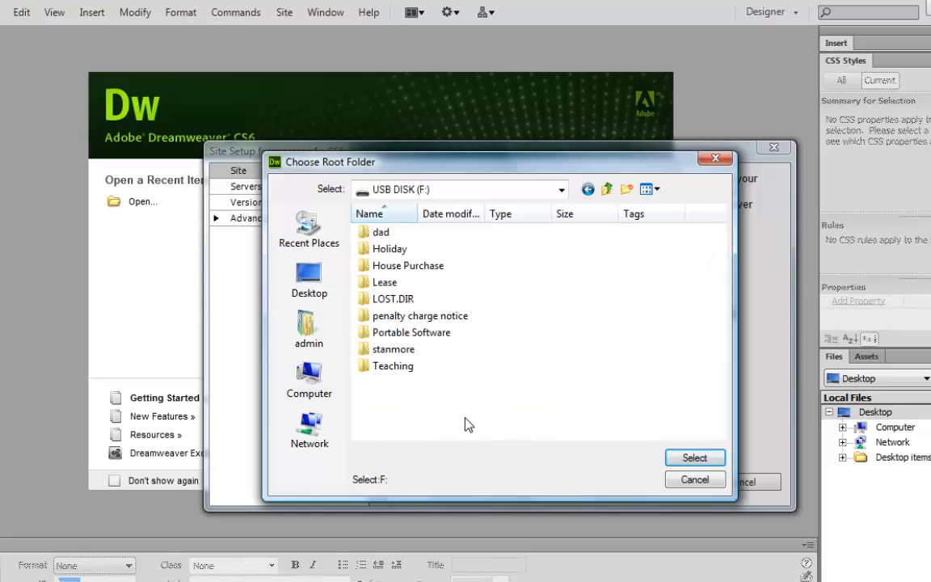
double_click(396, 365)
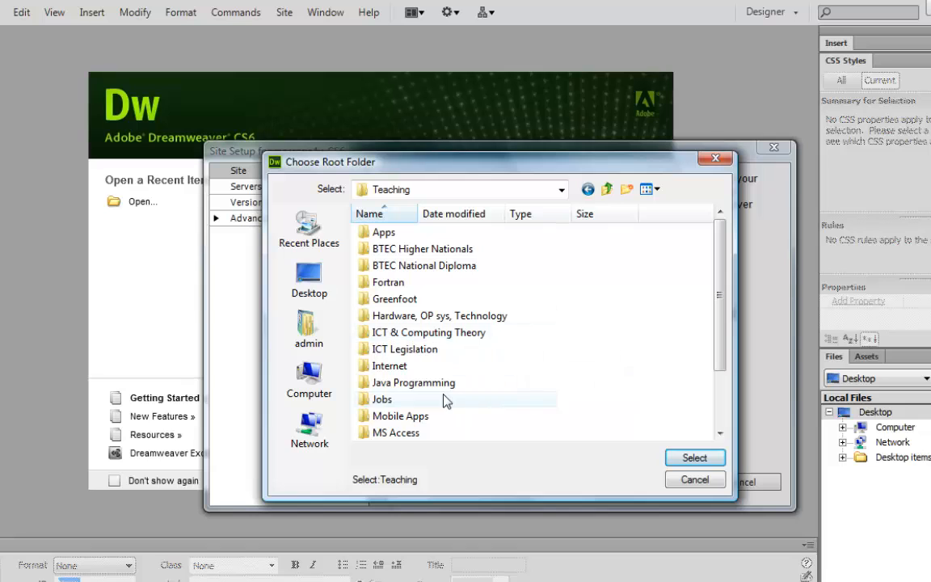
double_click(431, 369)
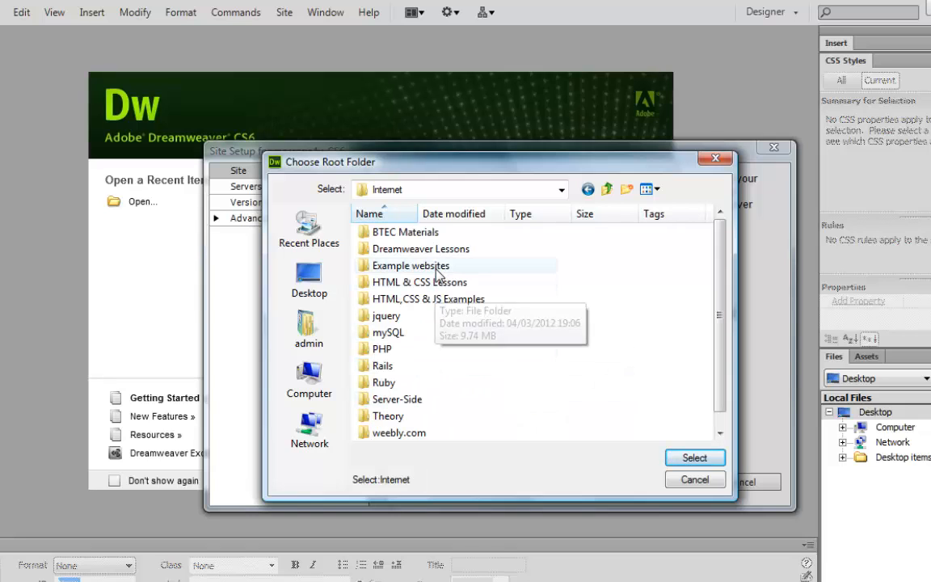
double_click(412, 266)
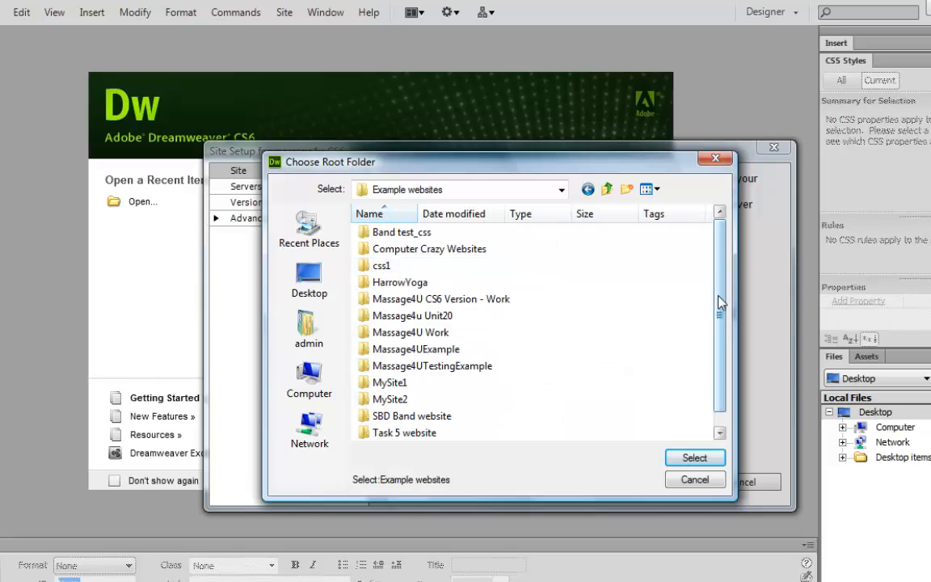
left_click_drag(721, 316, 722, 327)
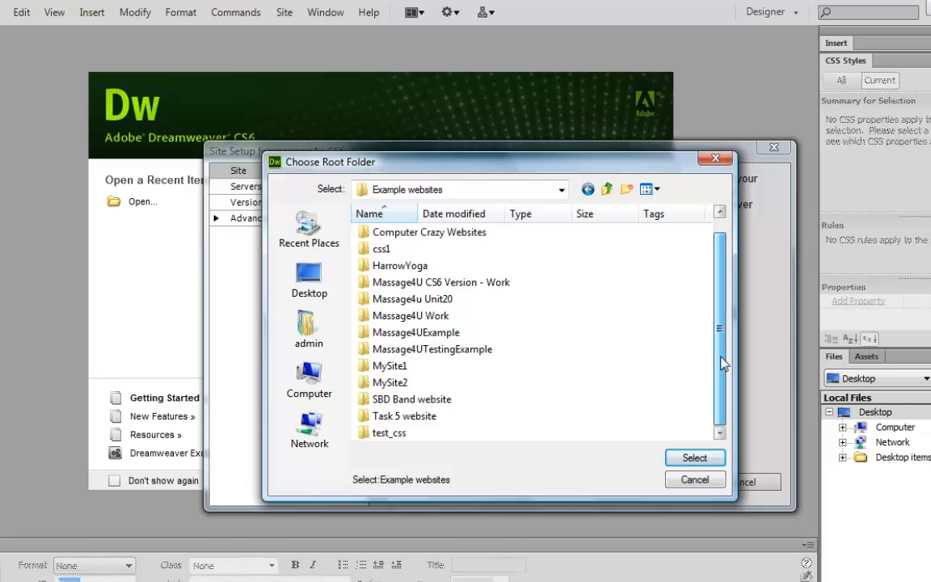
double_click(459, 289)
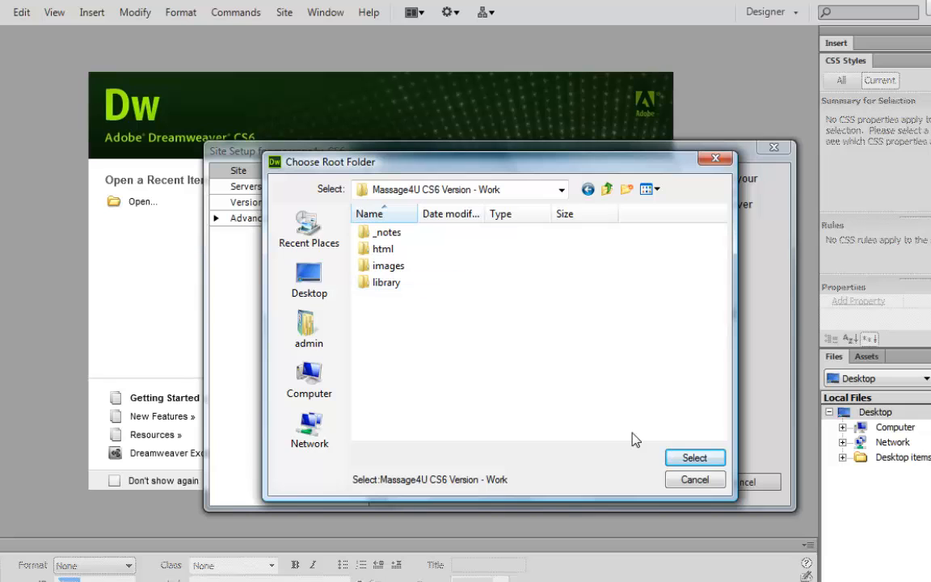
left_click(693, 459)
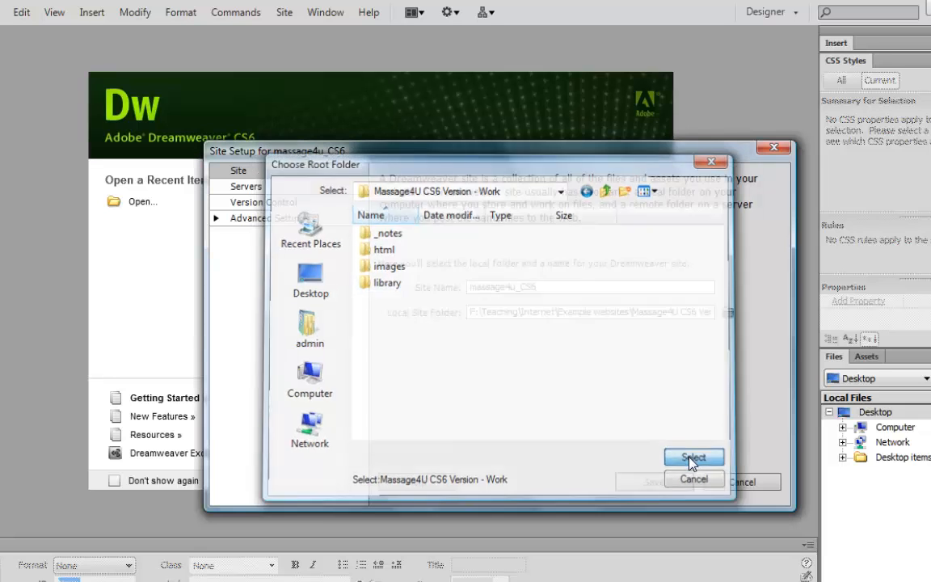
left_click(653, 480)
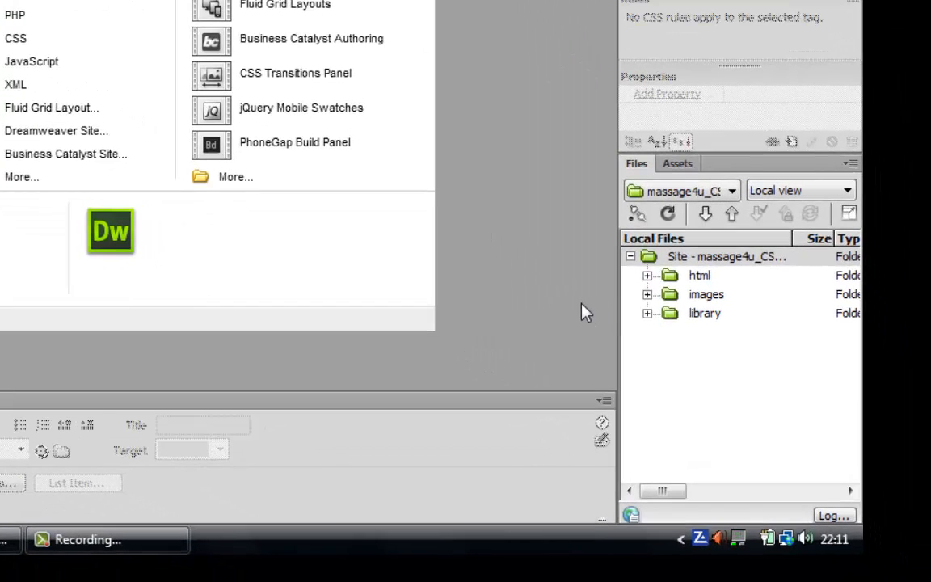
left_click(712, 358)
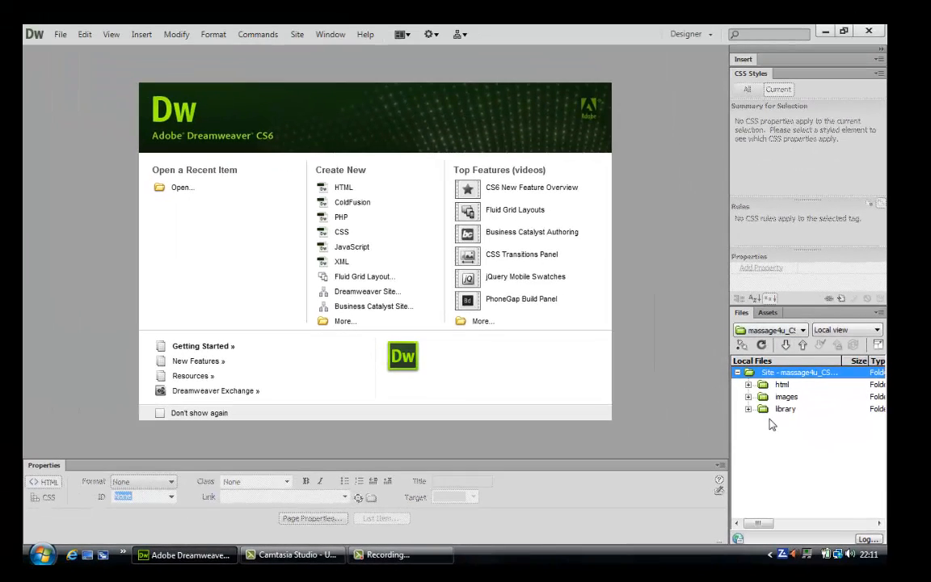
left_click(335, 36)
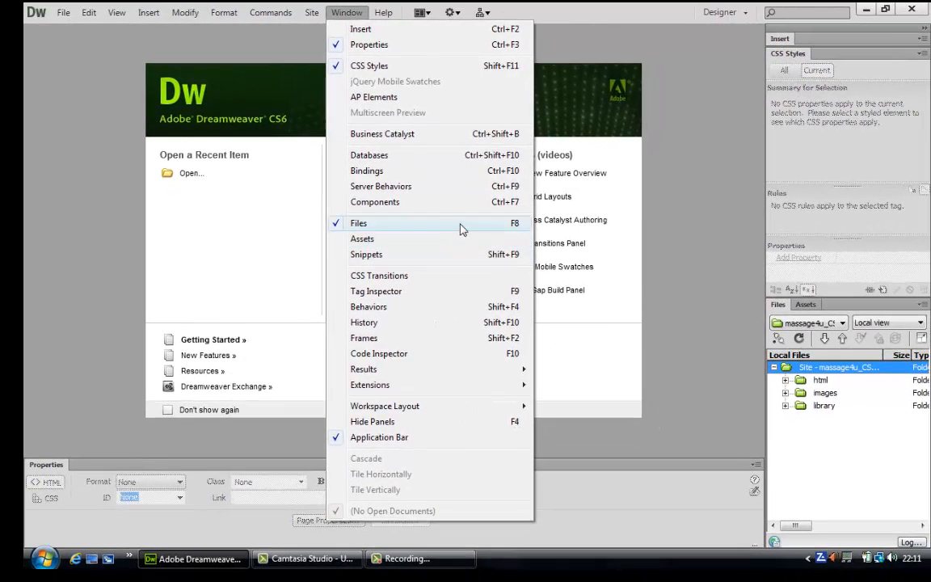
left_click(714, 327)
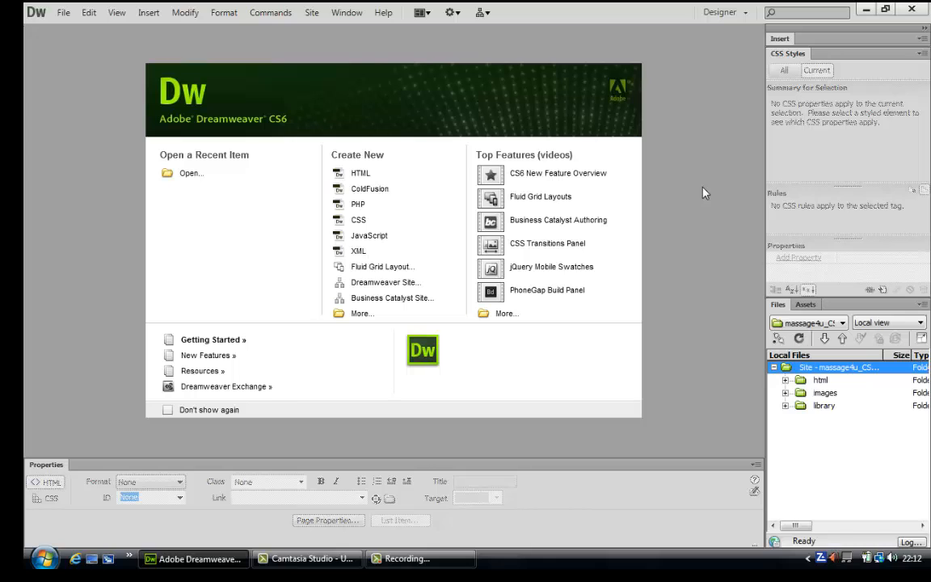
Create a blank HTML5 page with the 2 column fixed, right sidebar, header and footer layout and its CSS added to the head
left_click(63, 13)
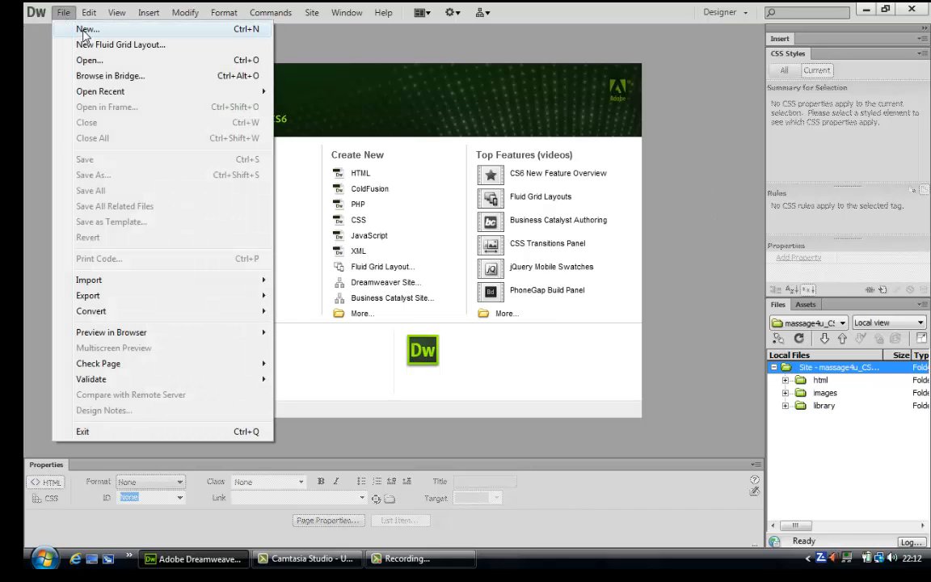
left_click(83, 28)
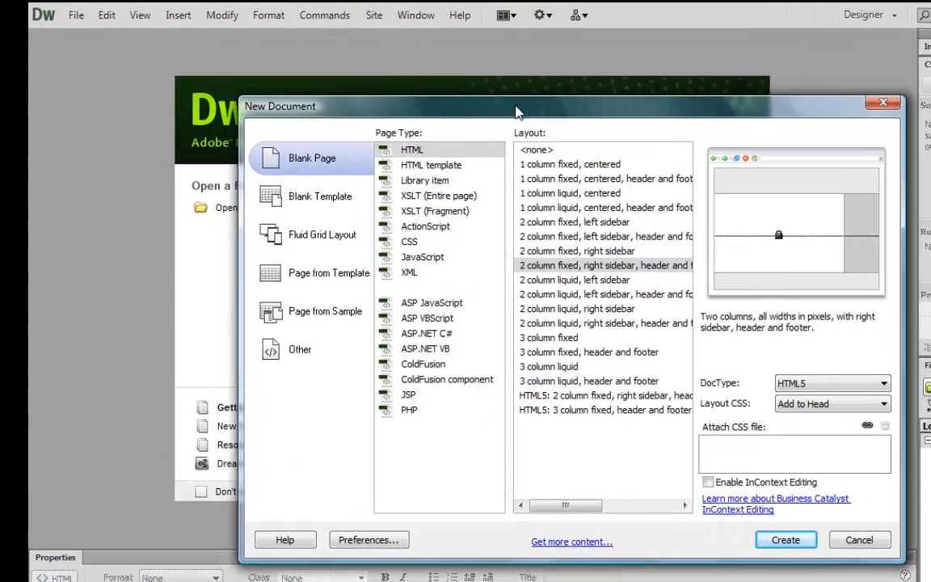
left_click_drag(517, 114, 469, 100)
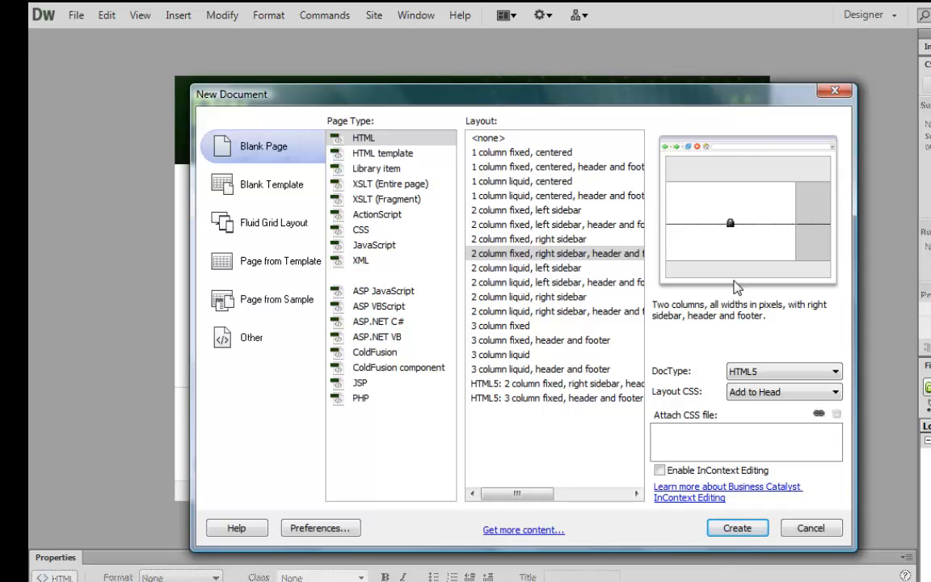
left_click(736, 529)
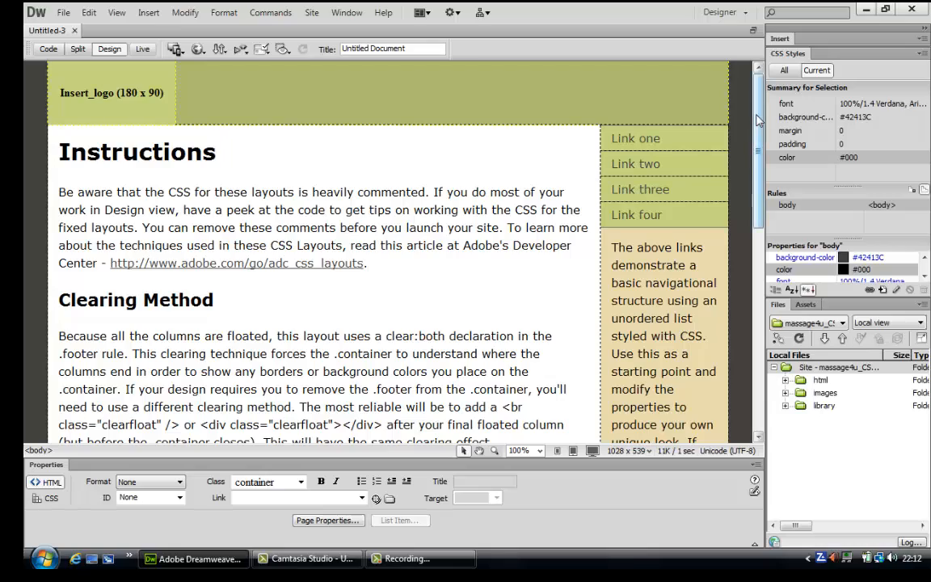
mouse_move(758, 120)
left_mouse_down()
mouse_move(760, 287)
mouse_move(757, 108)
left_mouse_up()
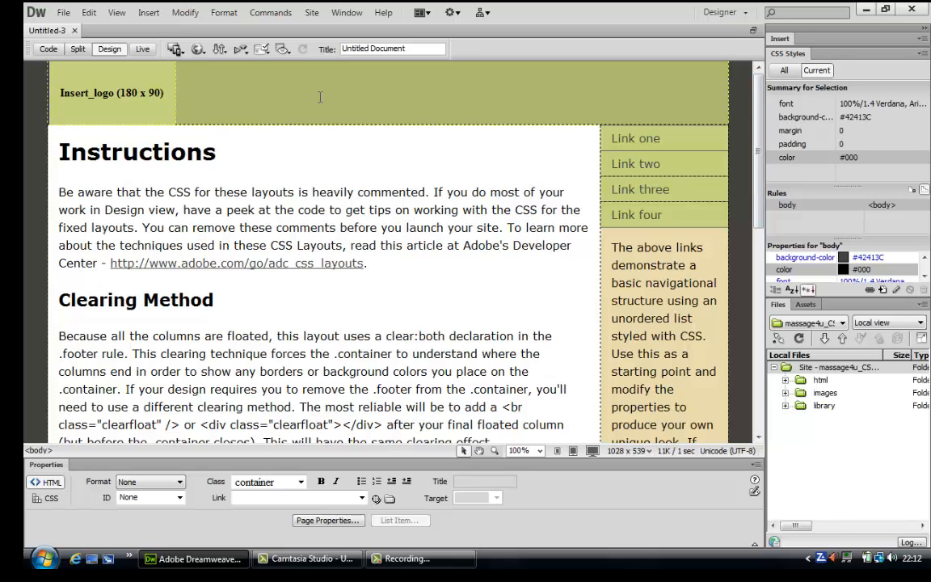
left_click(421, 300)
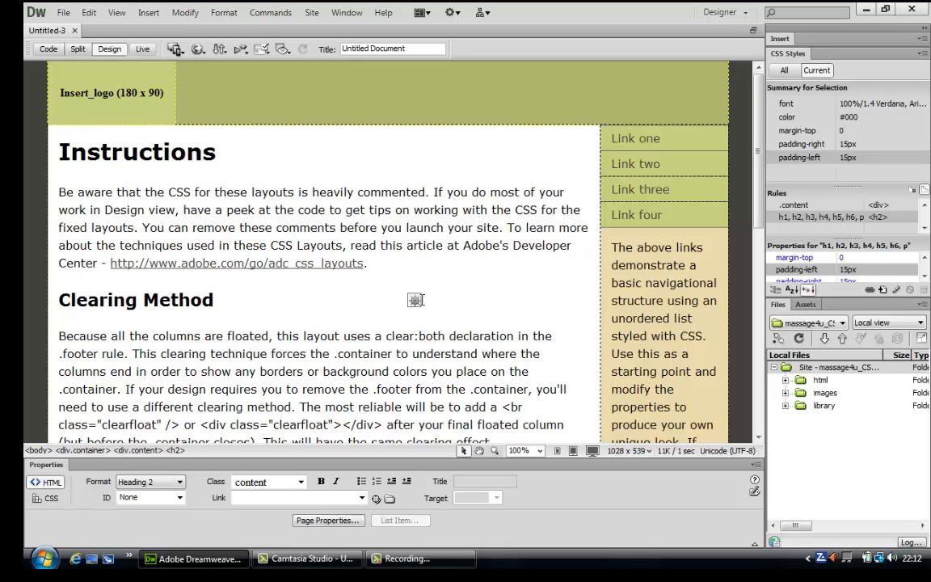
left_click(343, 191)
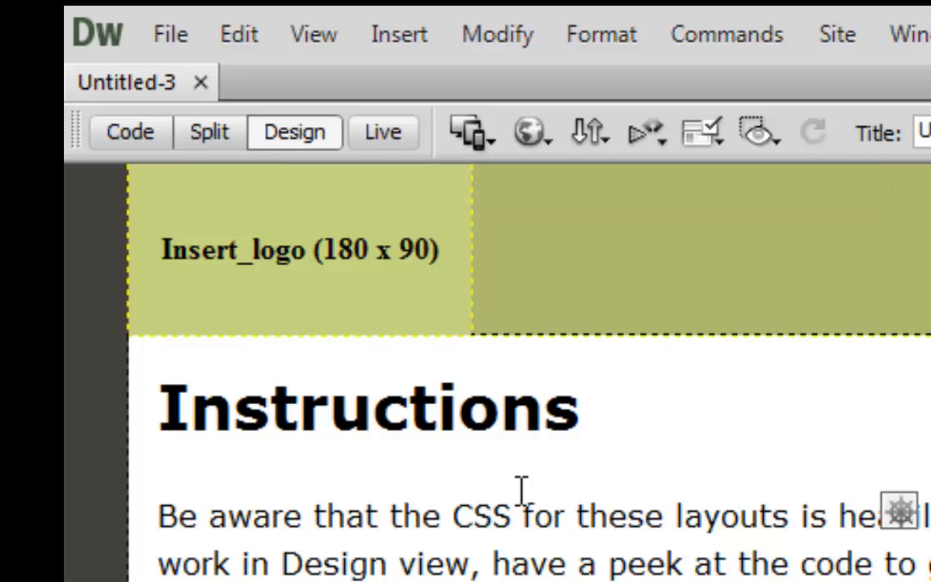
Show the page in Split view and locate the code of the first paragraph and the h1 tag of the Instructions heading
left_click(211, 133)
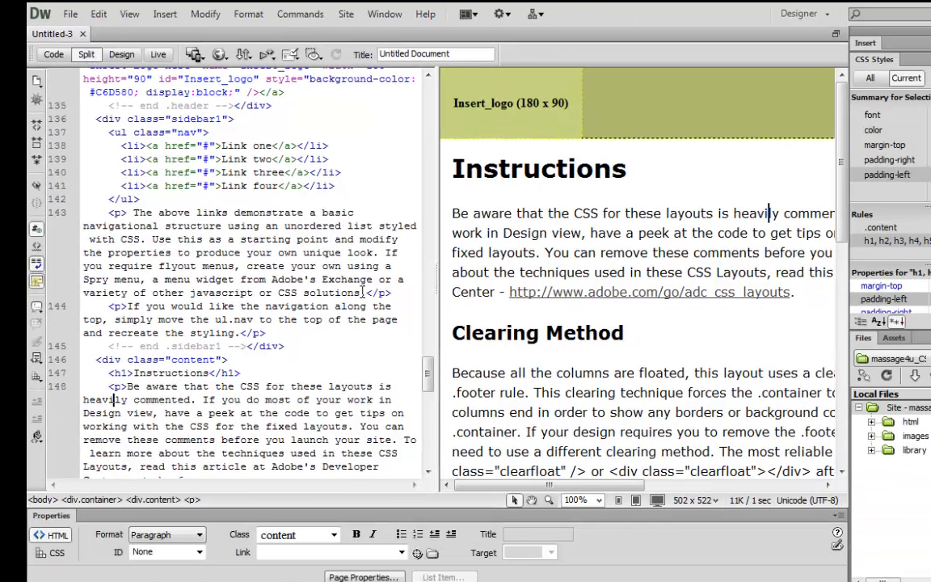
left_click(527, 213)
left_click(516, 211)
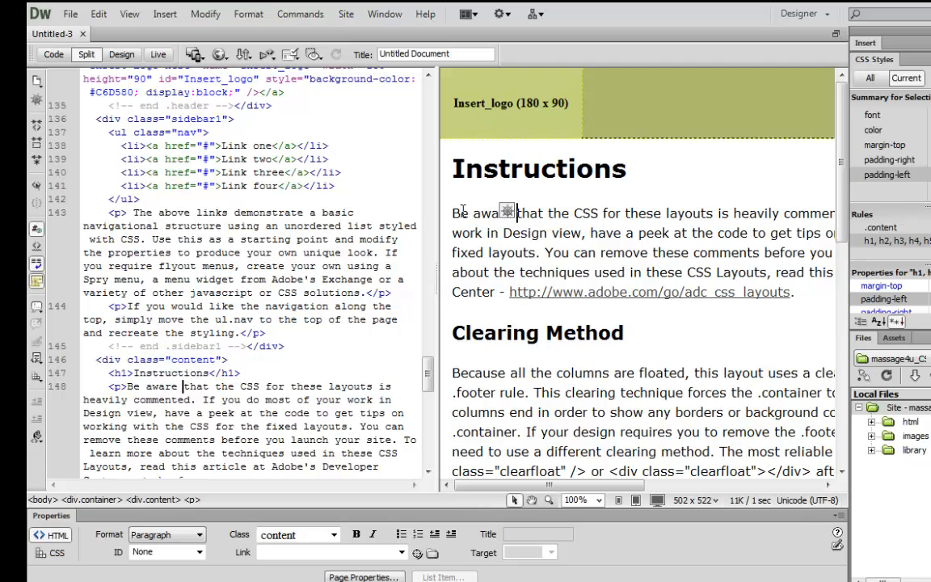
left_click(466, 171)
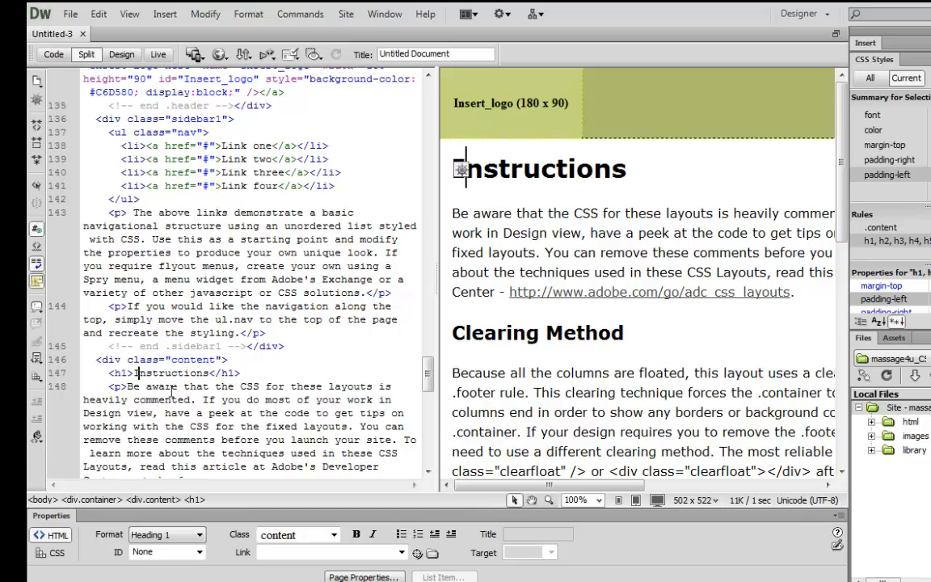
left_click(160, 373)
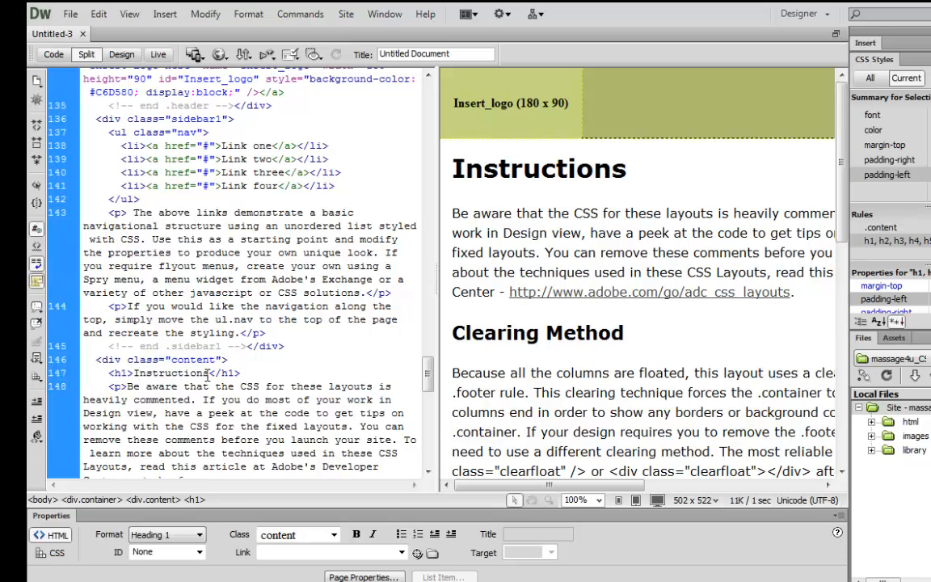
left_click_drag(208, 373, 109, 374)
double_click(121, 372)
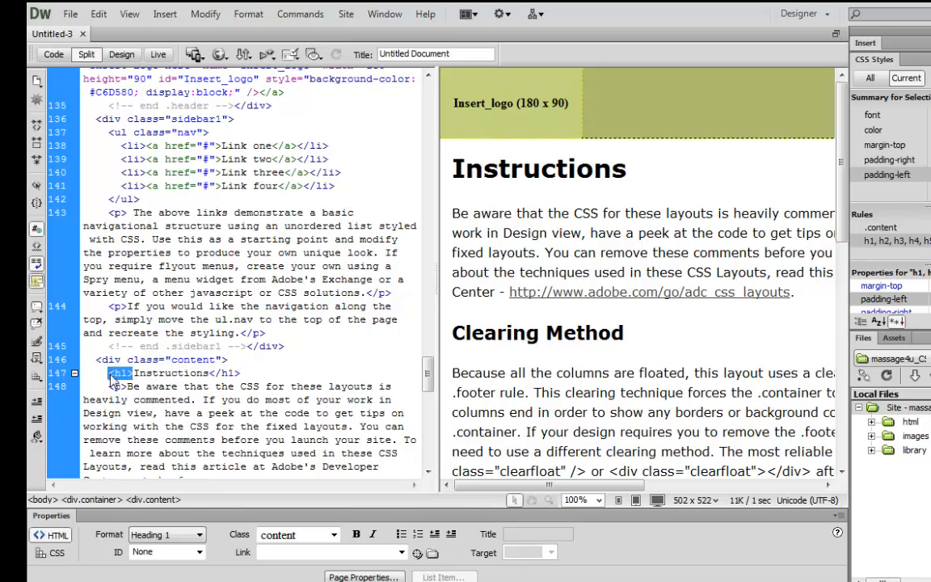
Look through the page's HTML in Code view down to its end, and return to Design view
left_click(53, 54)
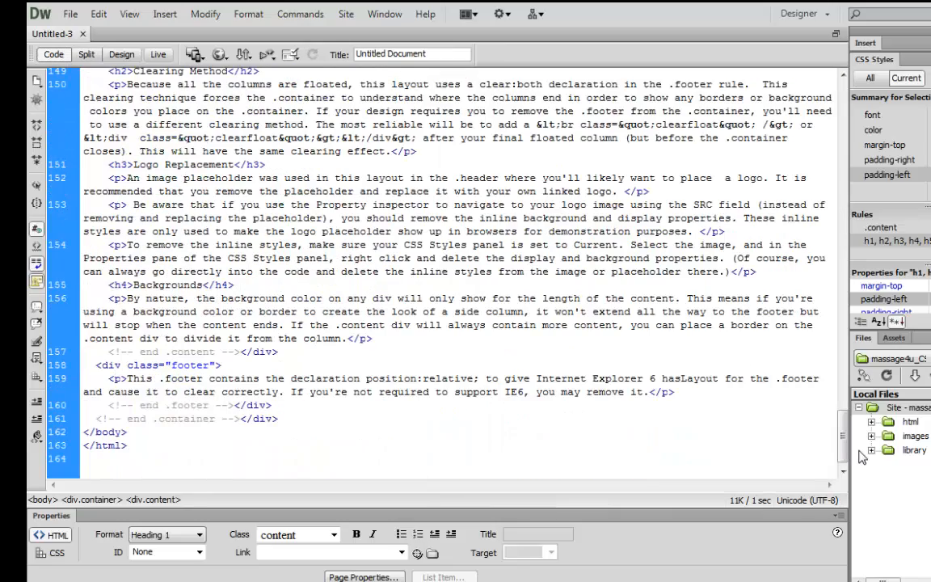
left_click_drag(842, 432, 816, 445)
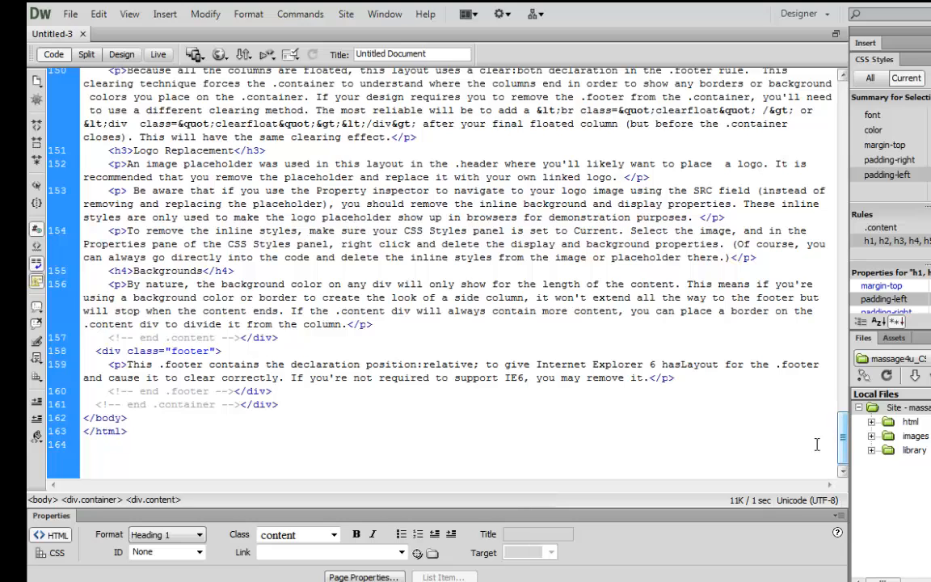
left_click(119, 56)
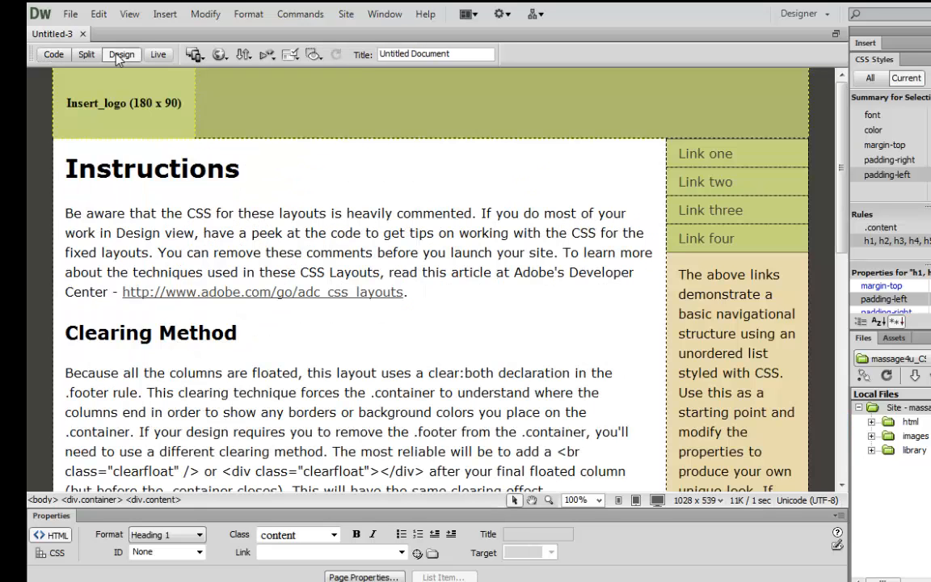
Preview the page in Live view, return to Design view and place the cursor in the Clearing Method heading
left_click(162, 58)
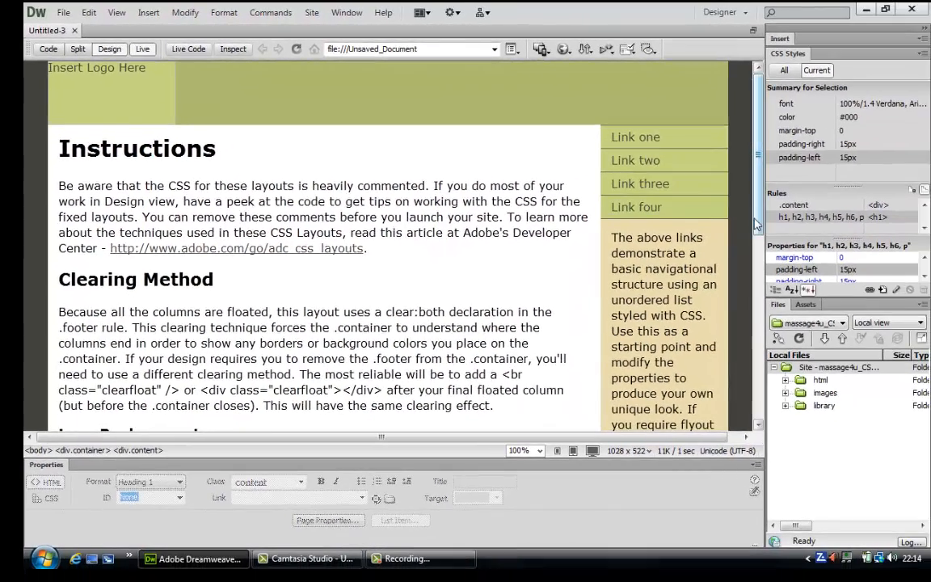
left_click_drag(755, 224, 752, 141)
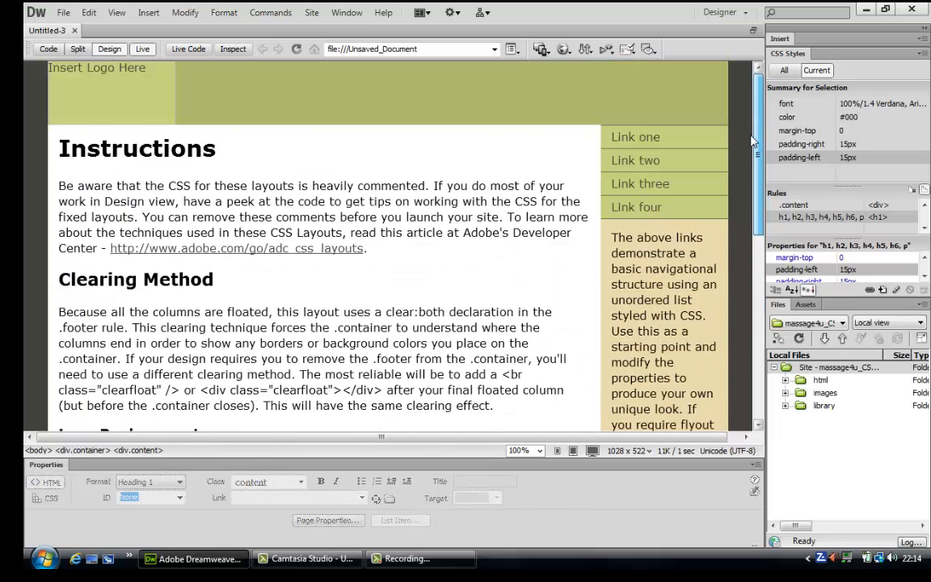
left_click(141, 50)
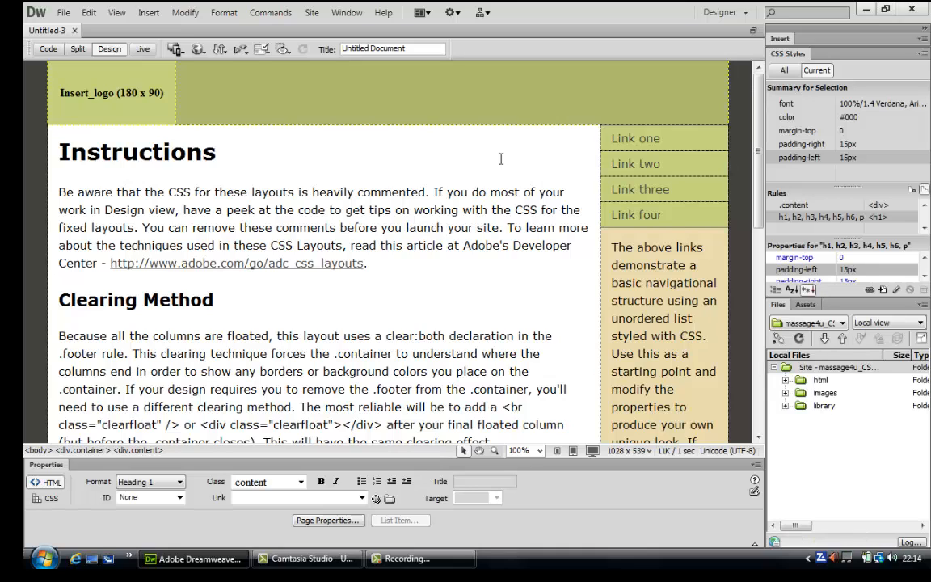
left_click(298, 303)
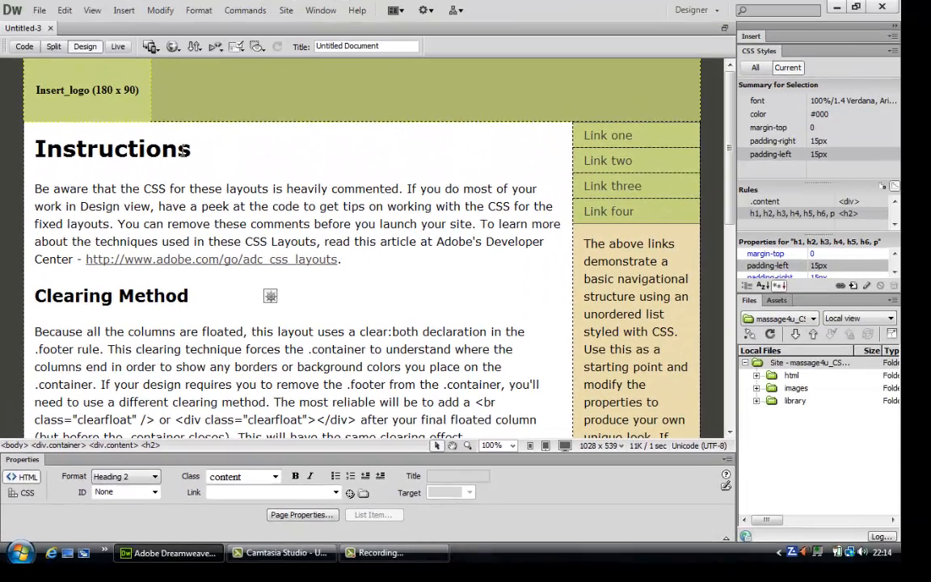
Show the CSS properties of the Instructions heading and switch back to its HTML properties
left_click(183, 150)
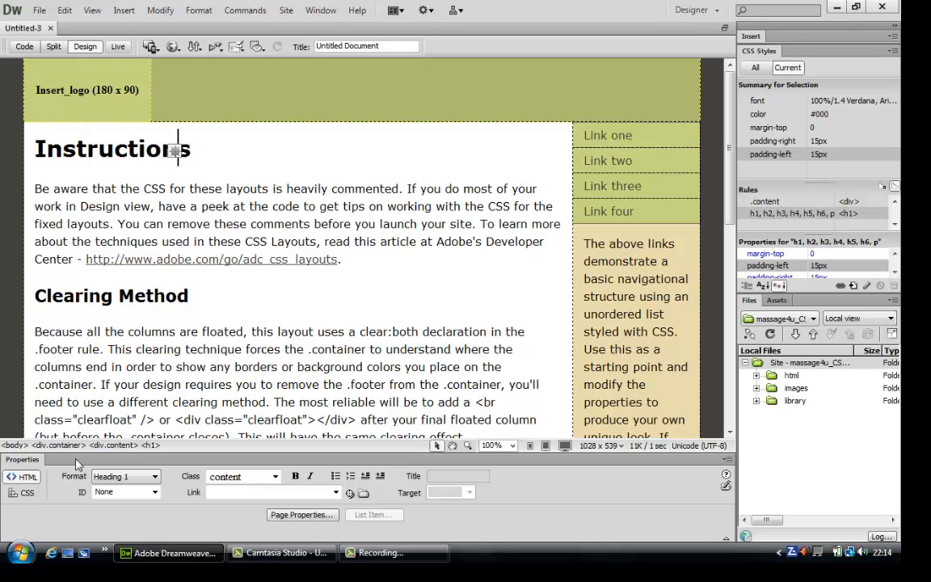
left_click(21, 493)
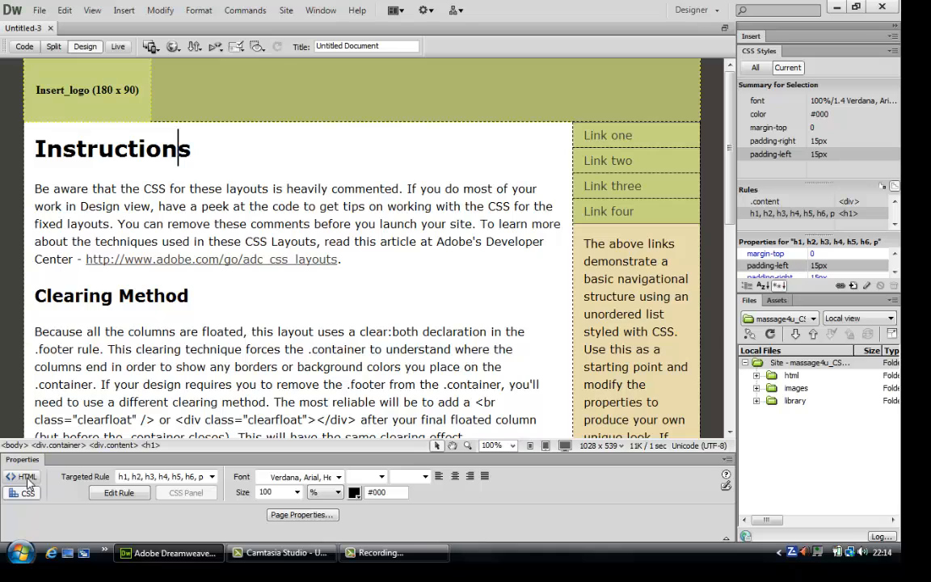
left_click(27, 478)
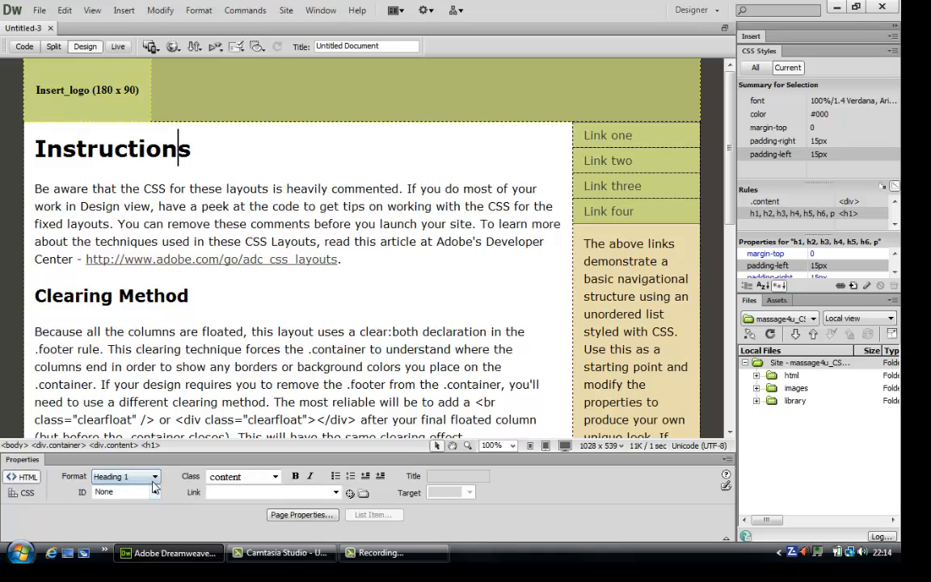
Try the Heading 3 format on the Instructions heading, undo it, and place the cursor in the first paragraph
left_click_drag(192, 147, 38, 147)
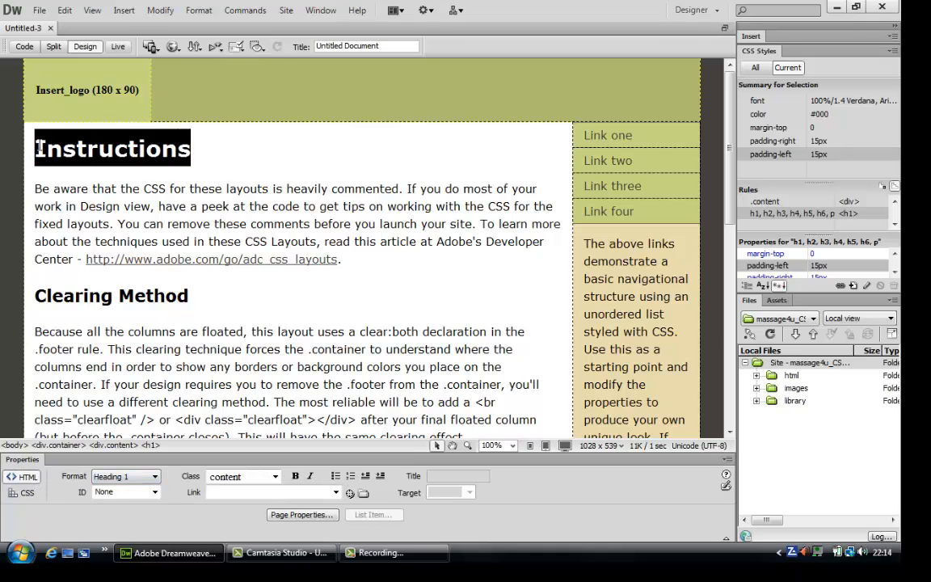
left_click(154, 477)
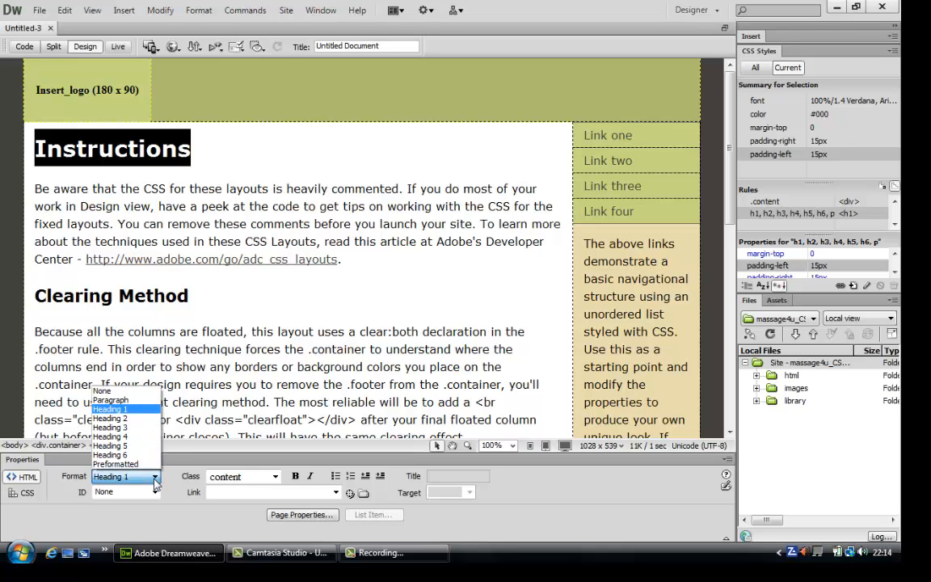
left_click(129, 428)
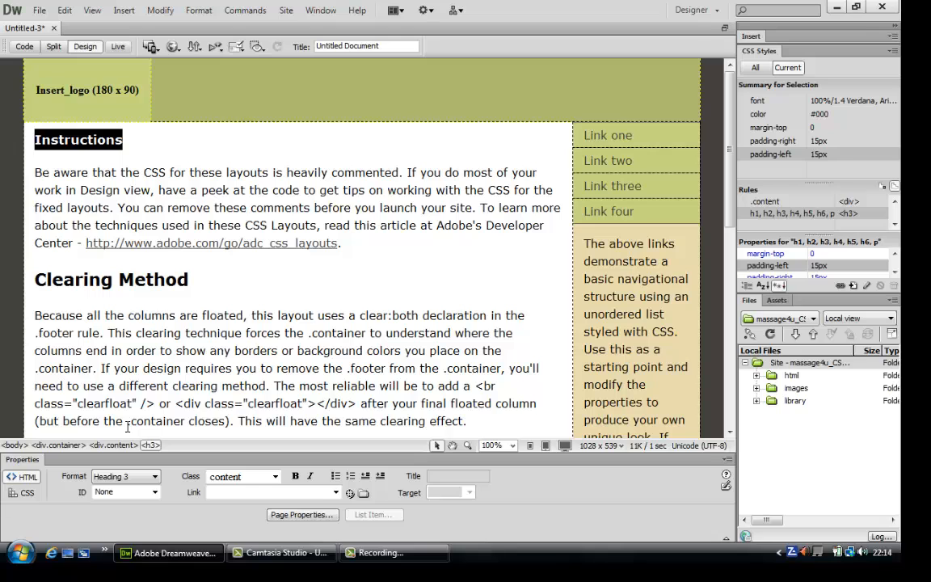
left_click(65, 11)
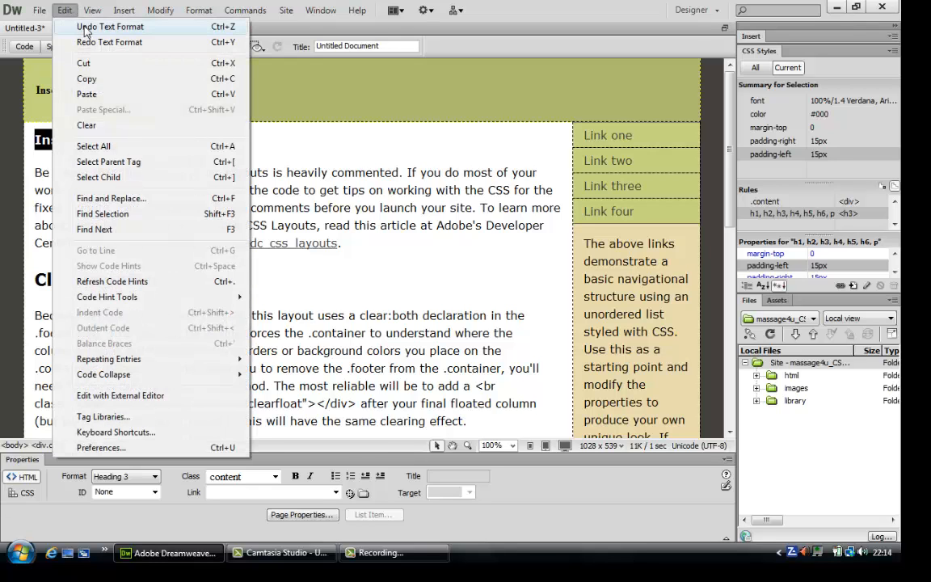
left_click(80, 25)
left_click(305, 224)
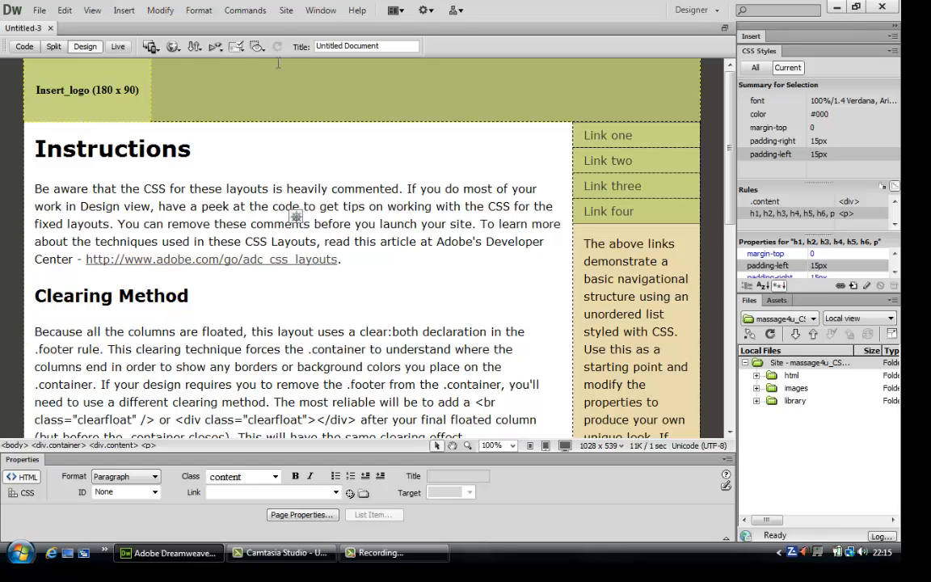
Look at the setup dialog for a new site, cancel it, and view the list of available panels
left_click(287, 12)
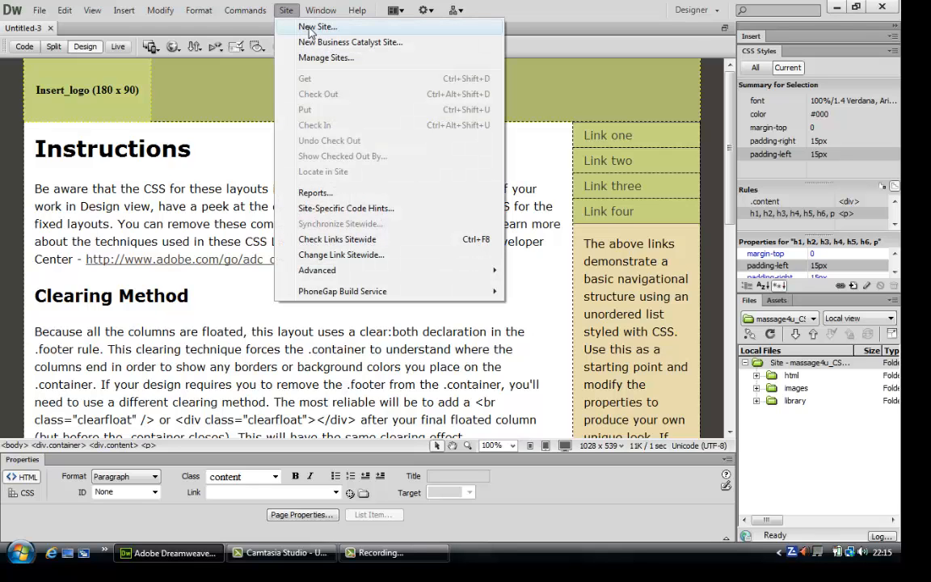
left_click(309, 27)
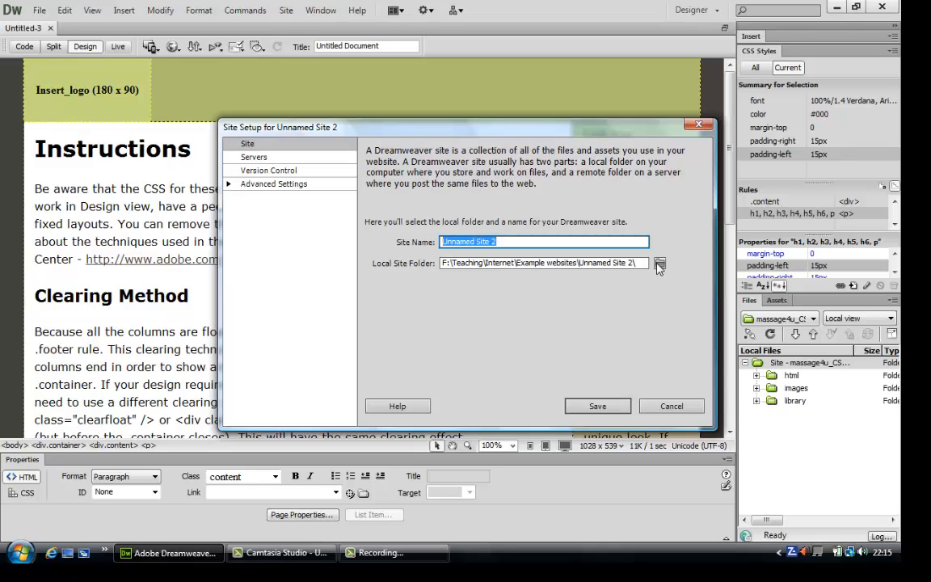
left_click(671, 407)
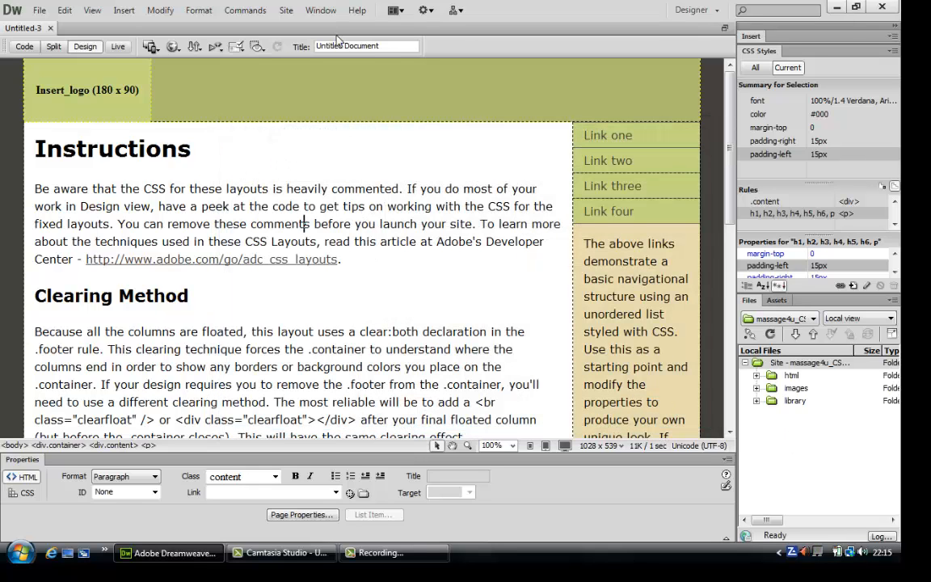
left_click(322, 11)
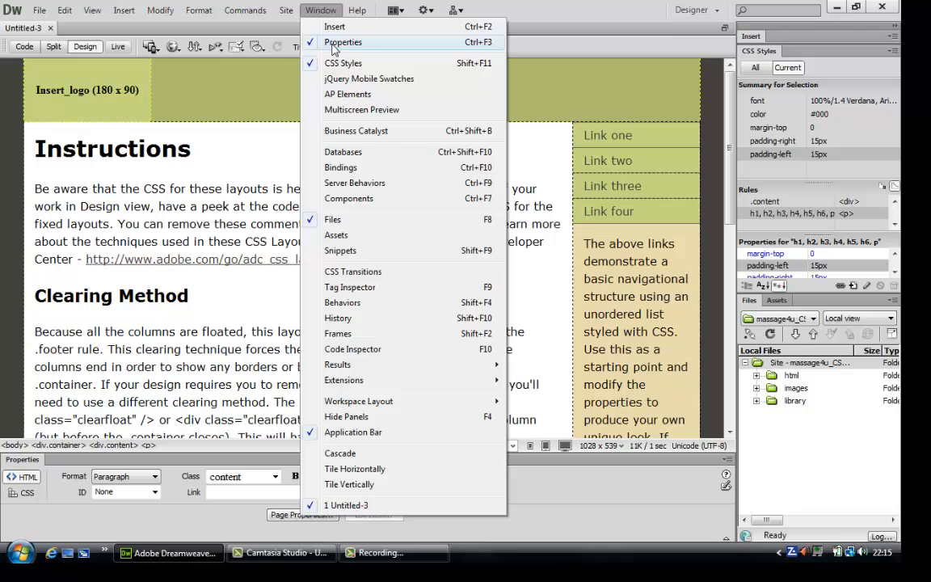
left_click(248, 170)
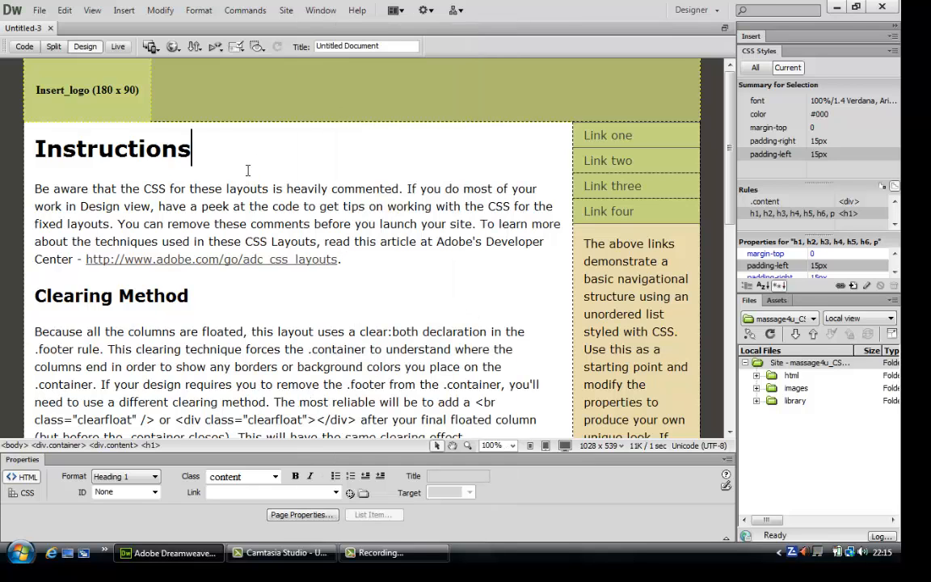
Look over the page types and layouts offered for a new document without creating one
left_click(39, 10)
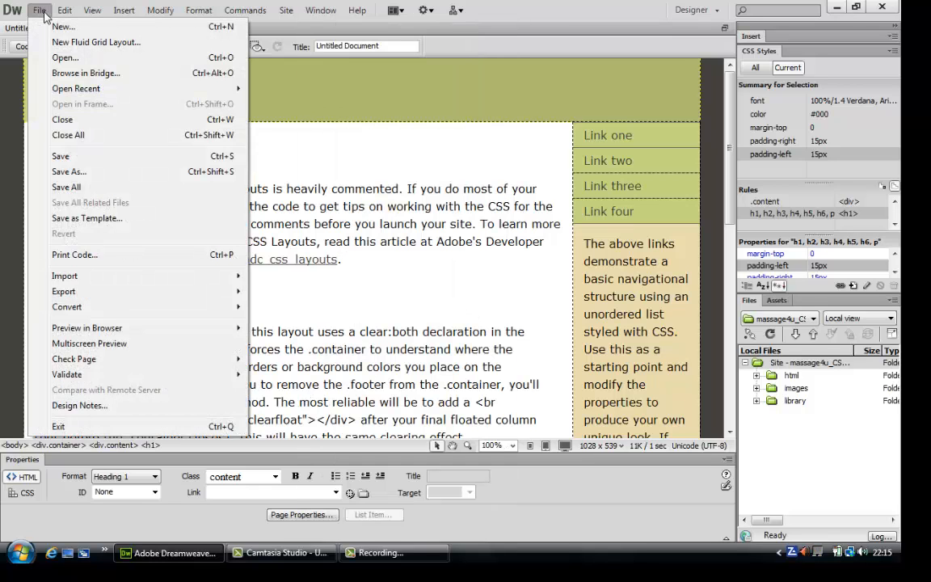
left_click(55, 29)
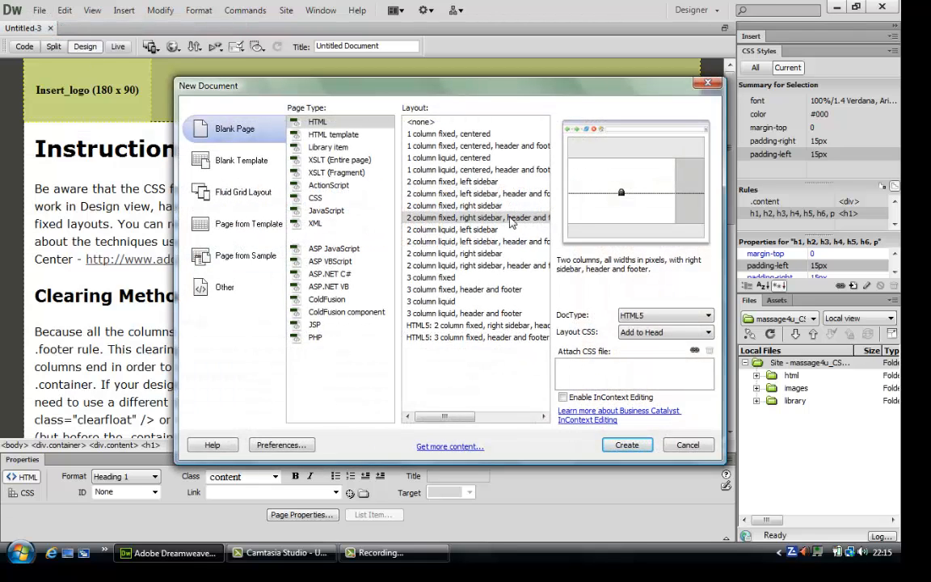
left_click(687, 447)
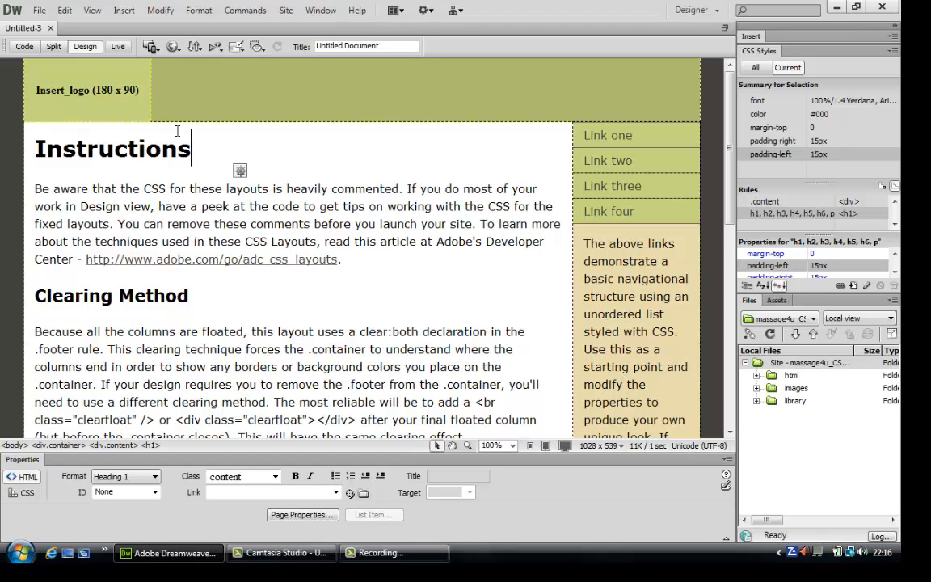
Delete the Insert_logo placeholder image from the page header
left_click(164, 85)
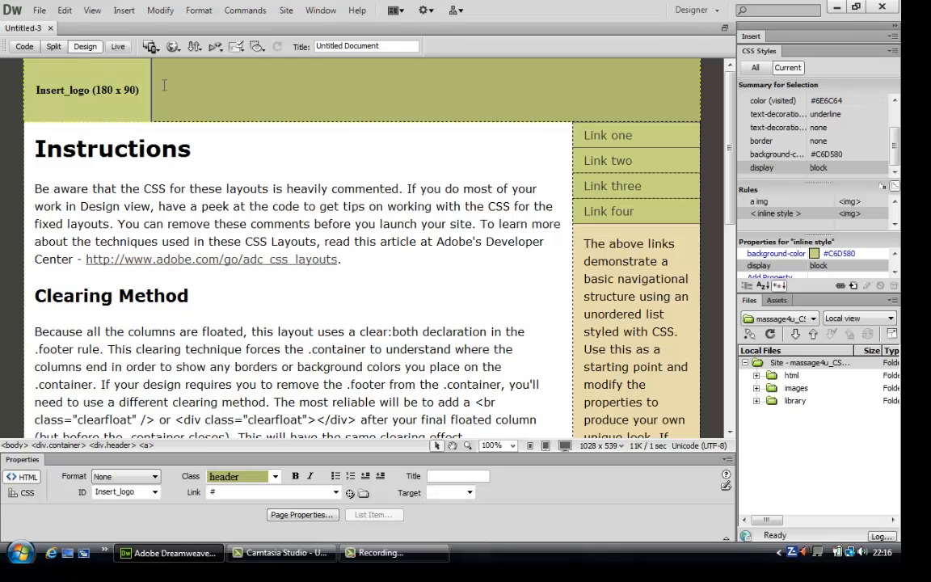
left_click(138, 98)
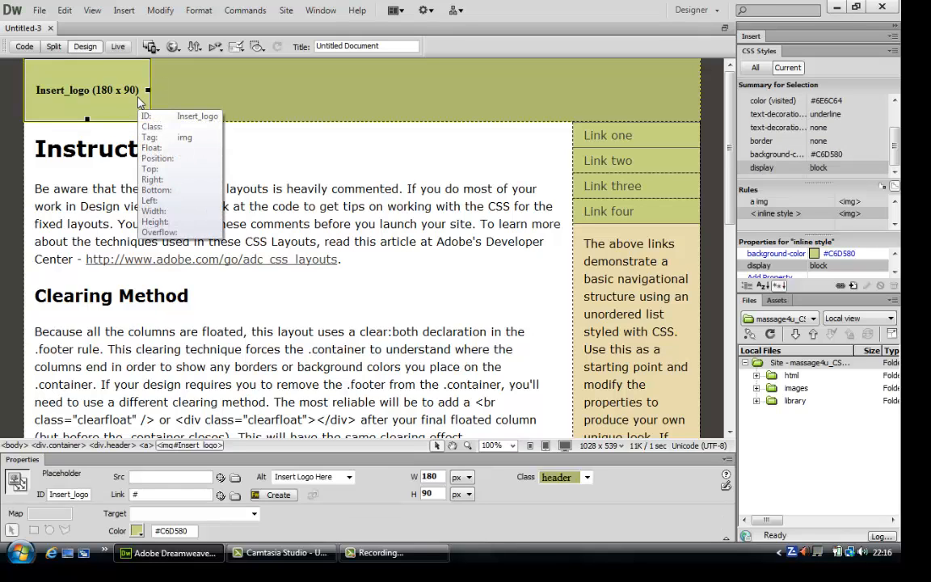
key("Delete")
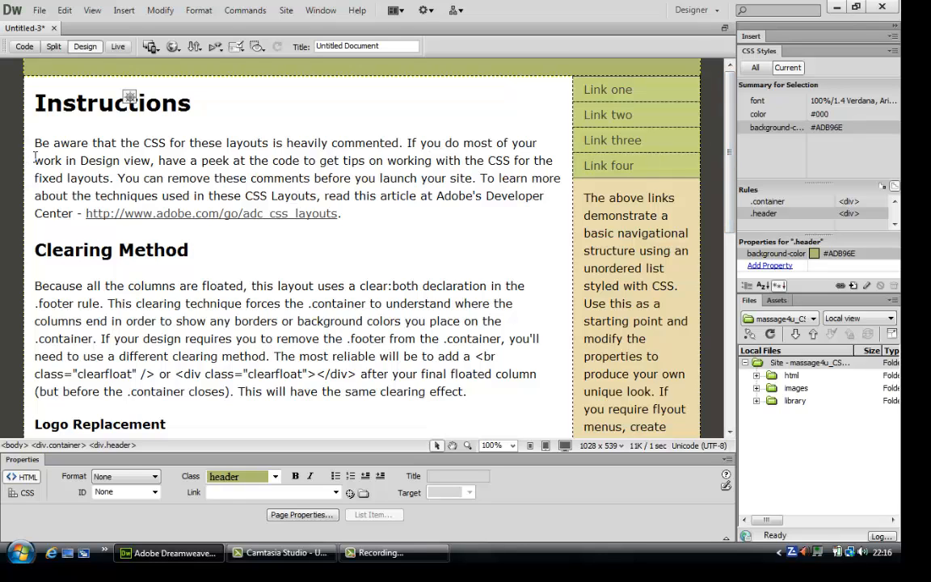
Delete all main content text after the first line of the paragraph under Instructions, through the end of the Backgrounds section
left_click_drag(35, 156, 121, 420)
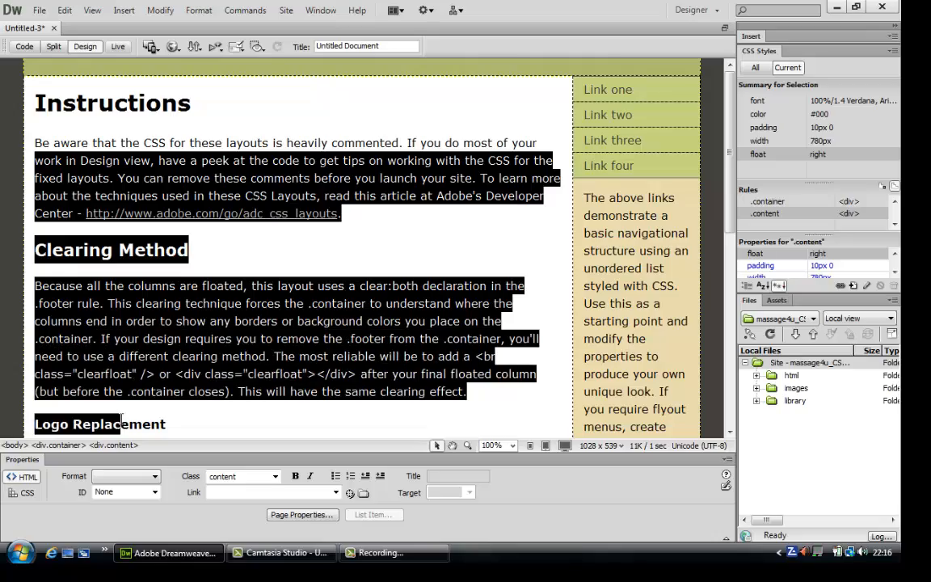
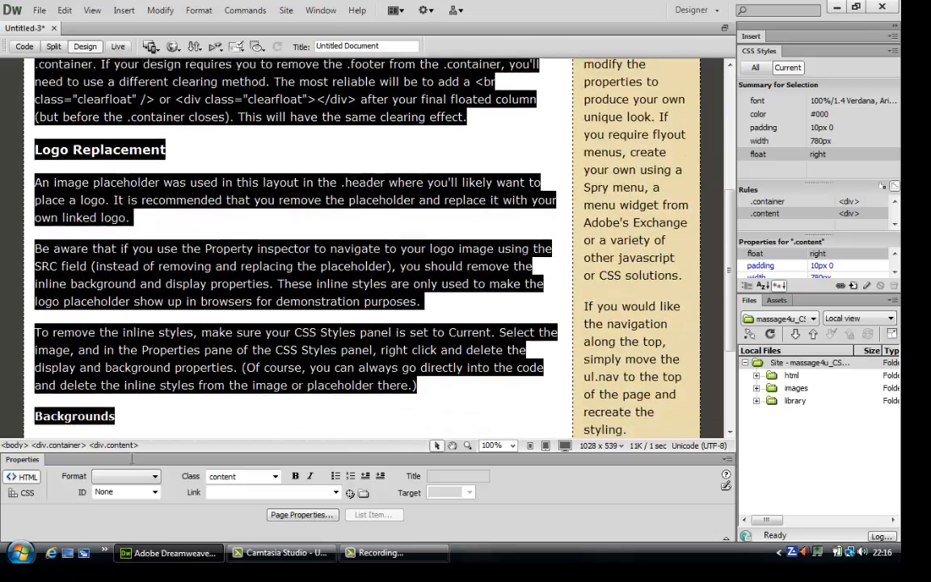
left_click_drag(132, 458, 233, 386)
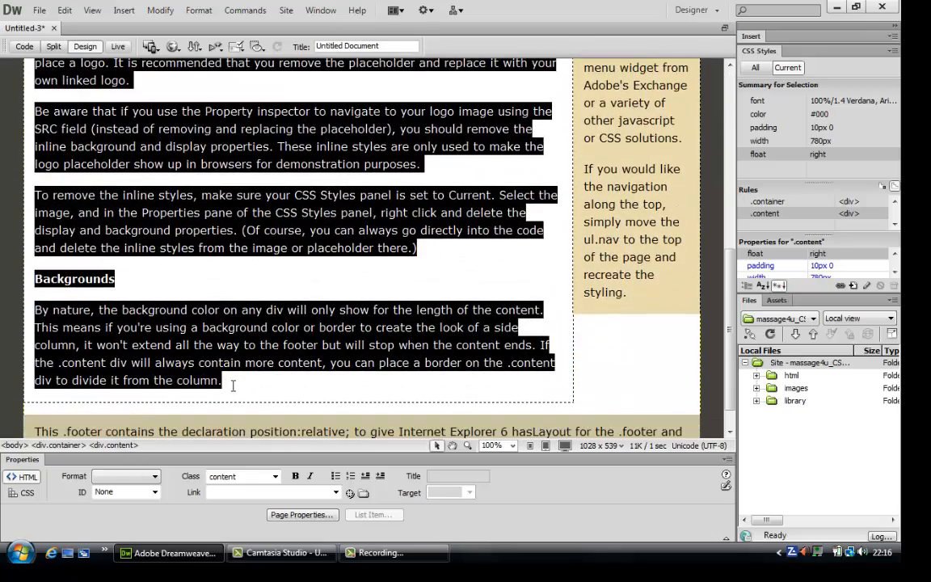
key("Delete")
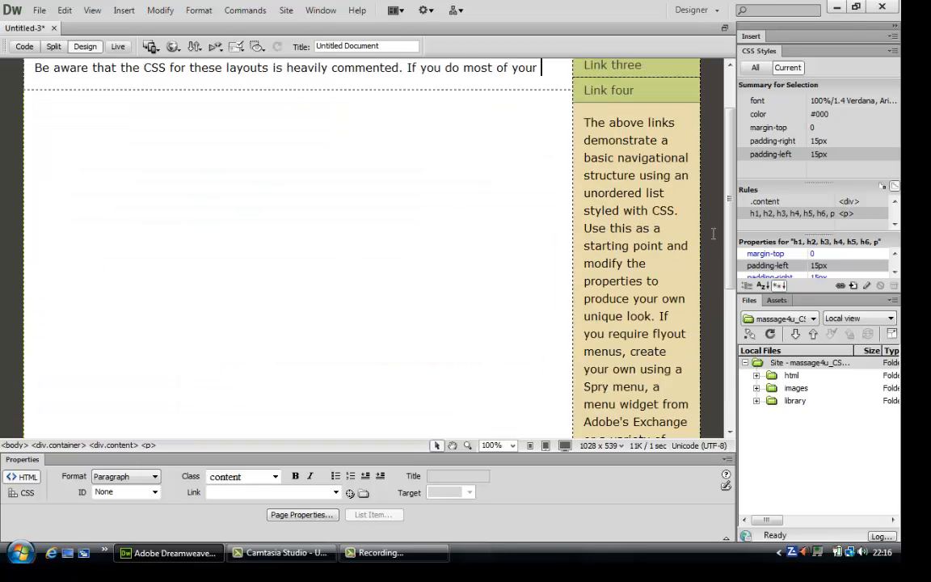
scroll(654, 181, "up", 2)
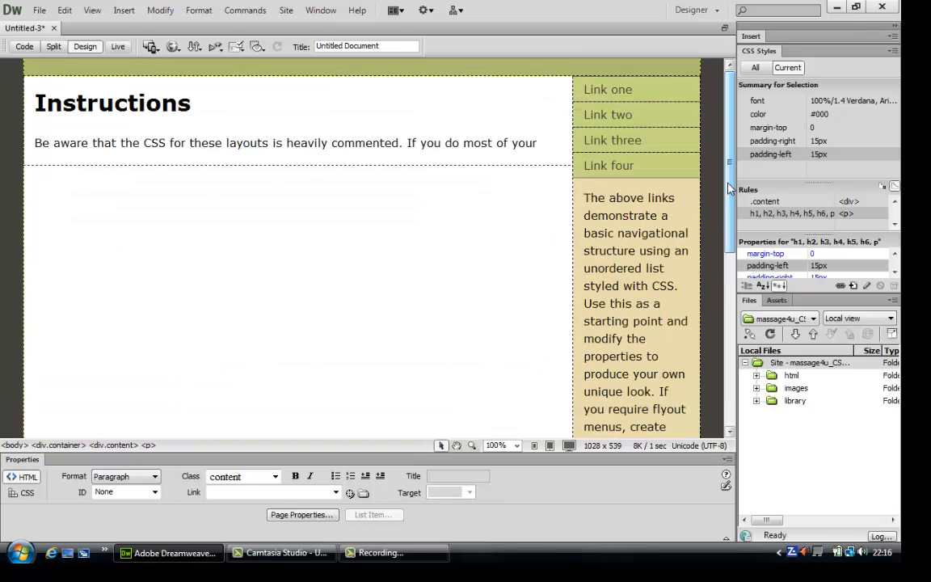
left_click(209, 142)
left_click(164, 103)
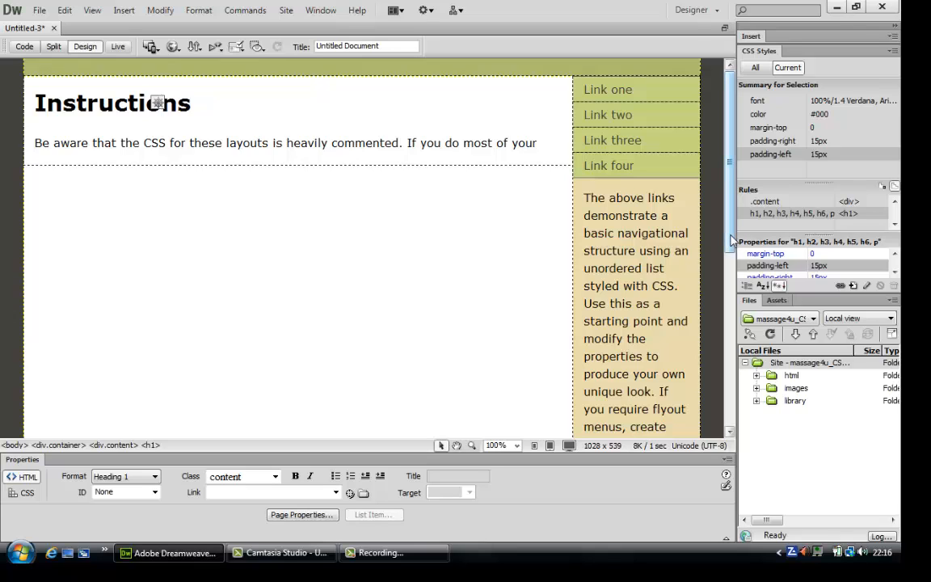
Delete the sidebar text after "The above links" and the four navigation links, Link one to Link four
left_click(616, 215)
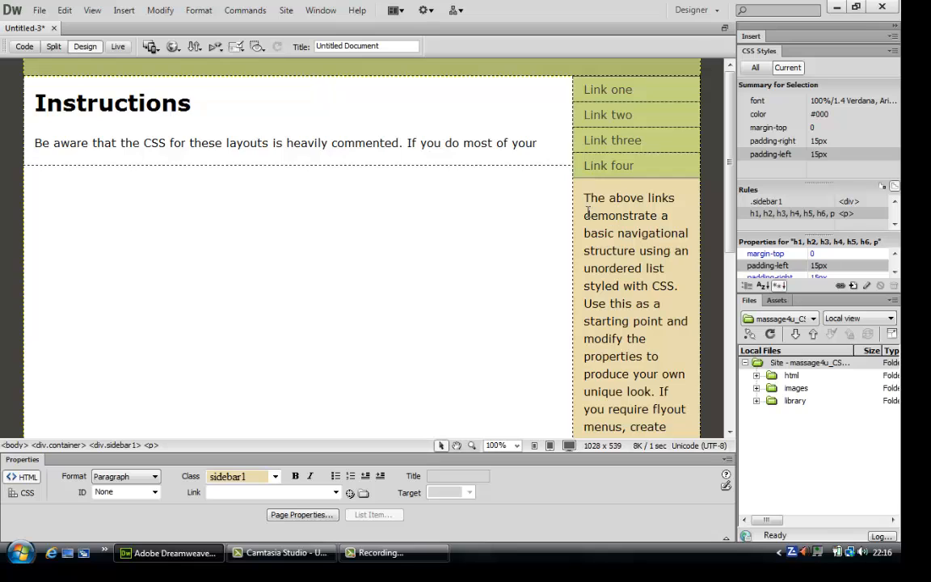
left_click_drag(590, 215, 610, 304)
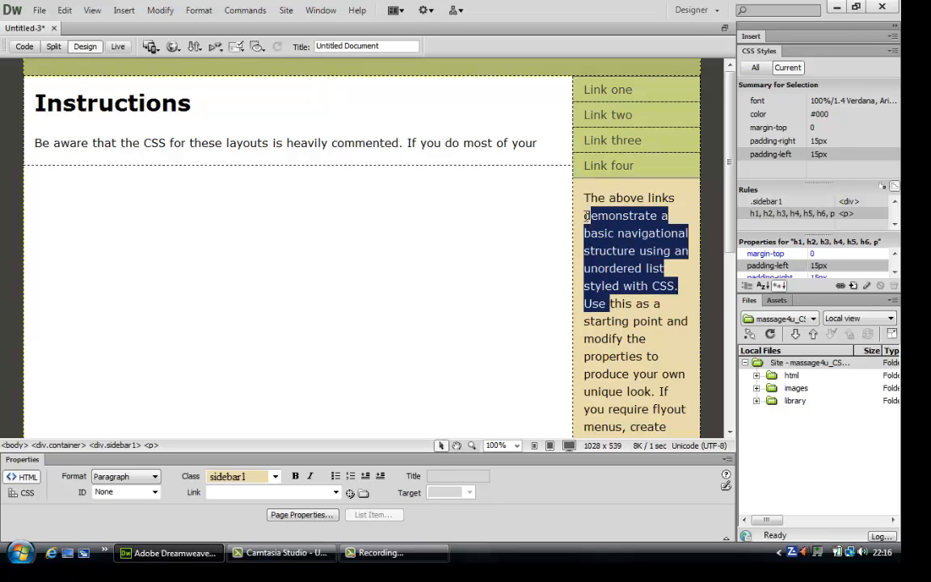
left_click_drag(587, 216, 647, 364)
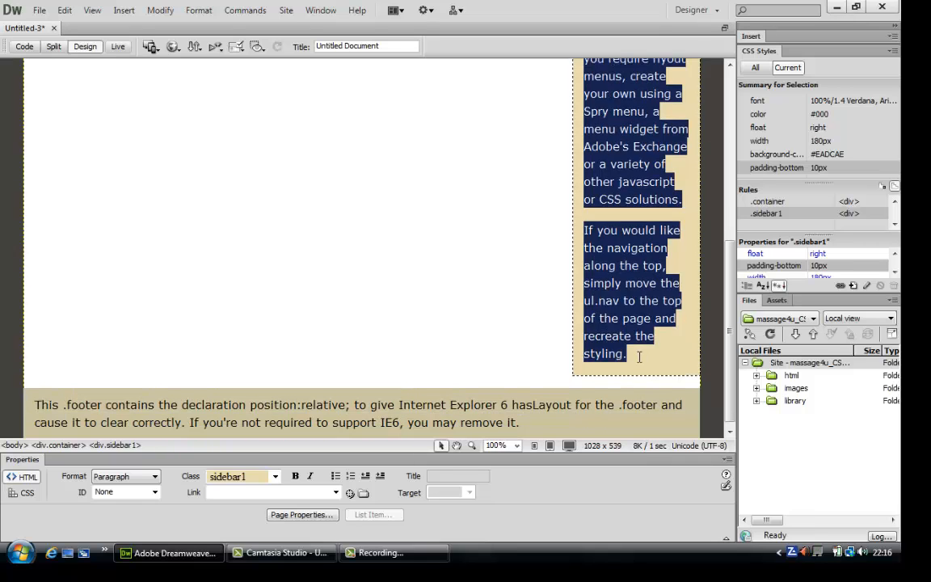
key("Delete")
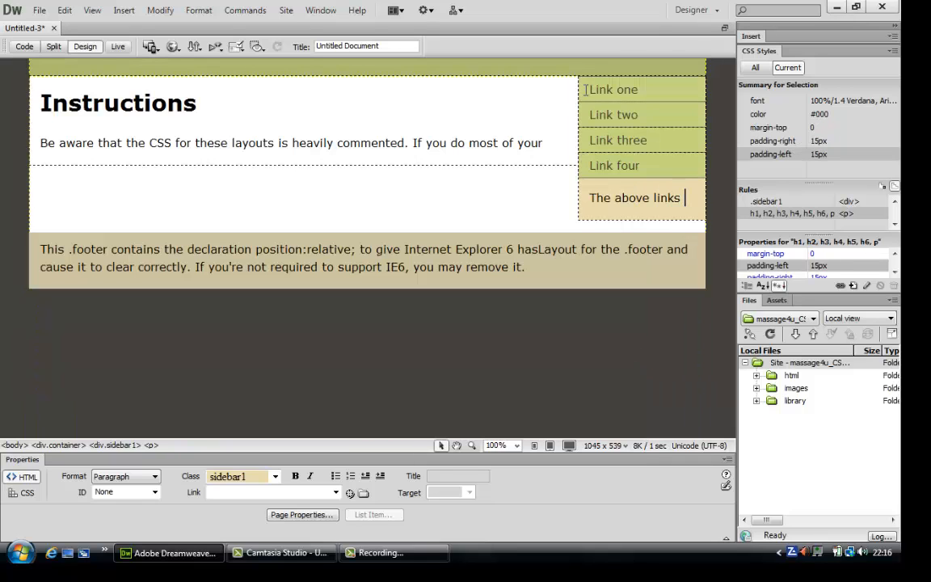
left_click_drag(585, 90, 639, 166)
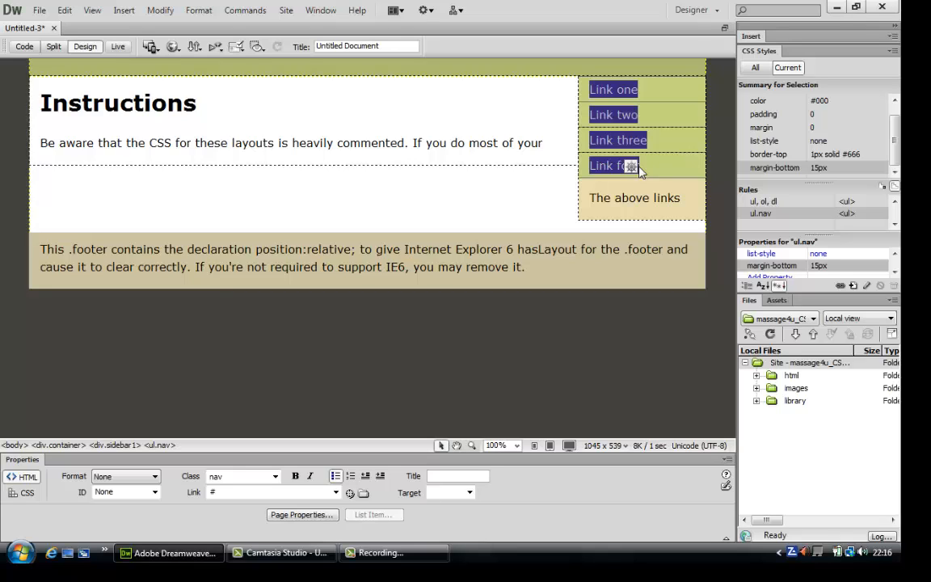
key("Delete")
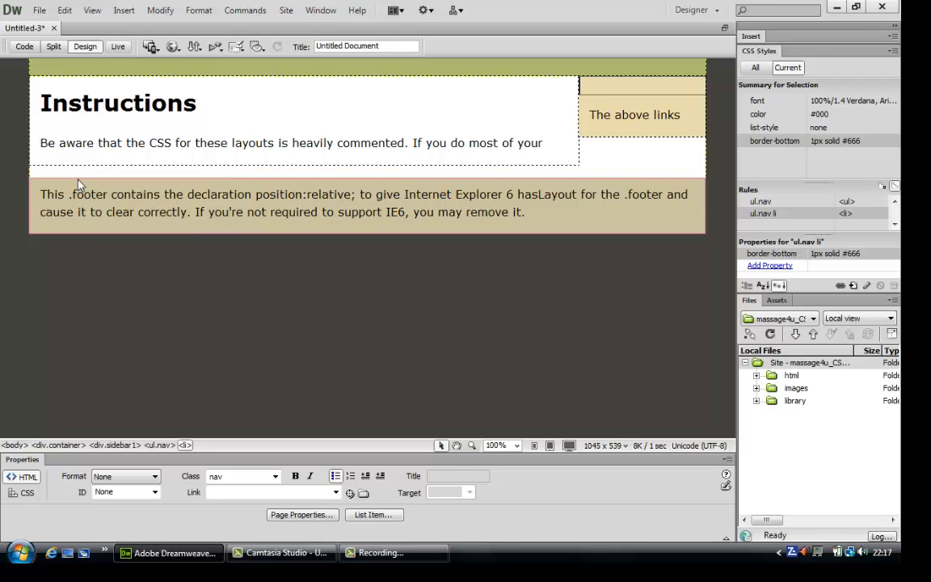
Delete the footer's placeholder text and show the emptied footer paragraph in Split view
left_click_drag(42, 194, 576, 212)
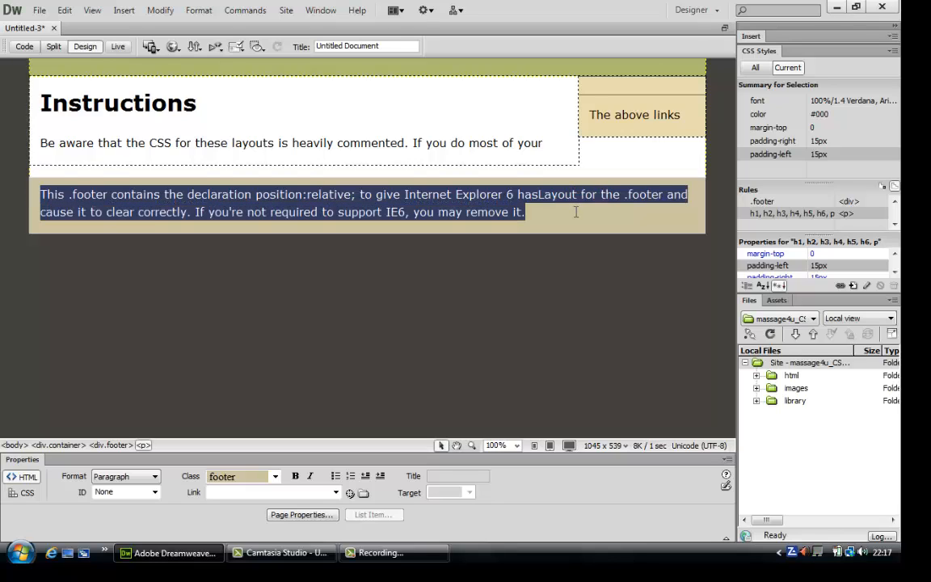
key("Delete")
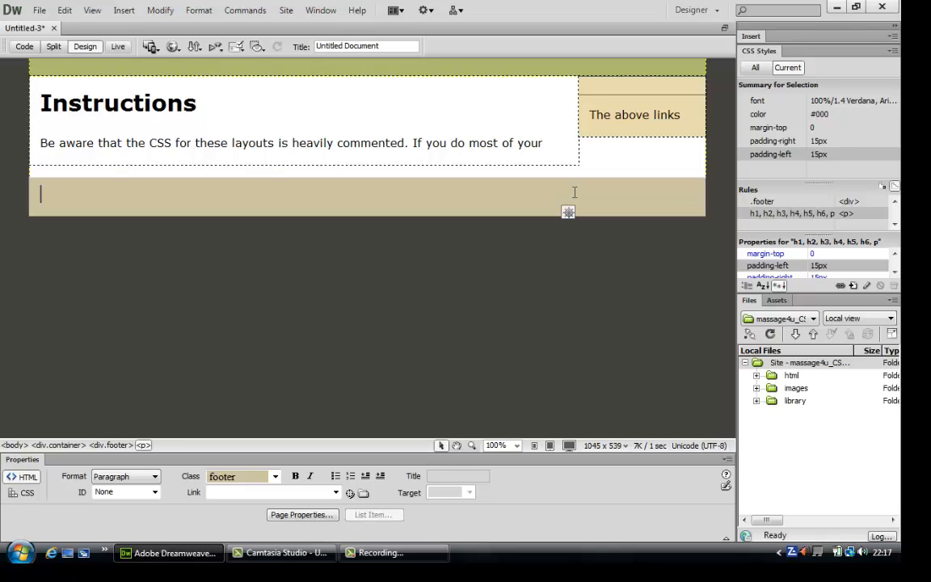
left_click(42, 194)
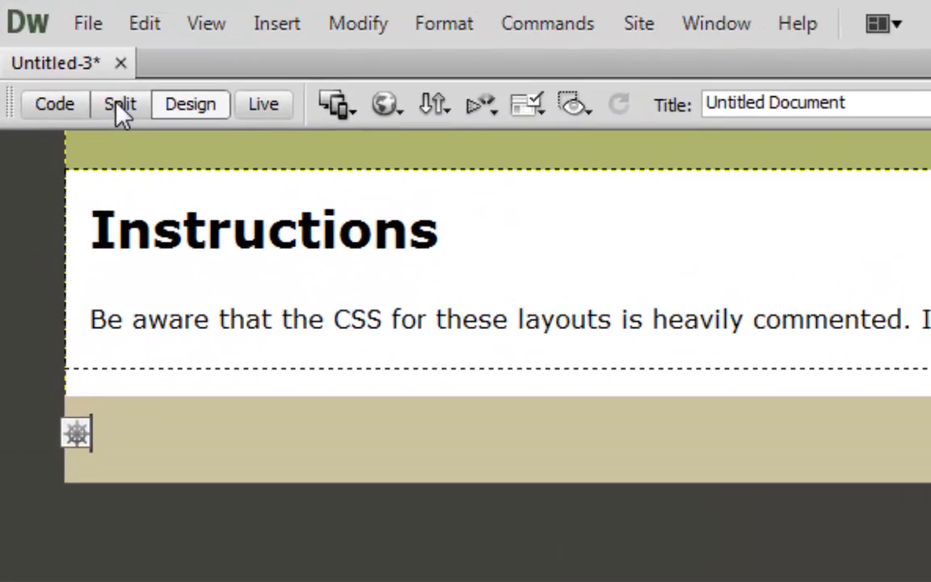
left_click(121, 106)
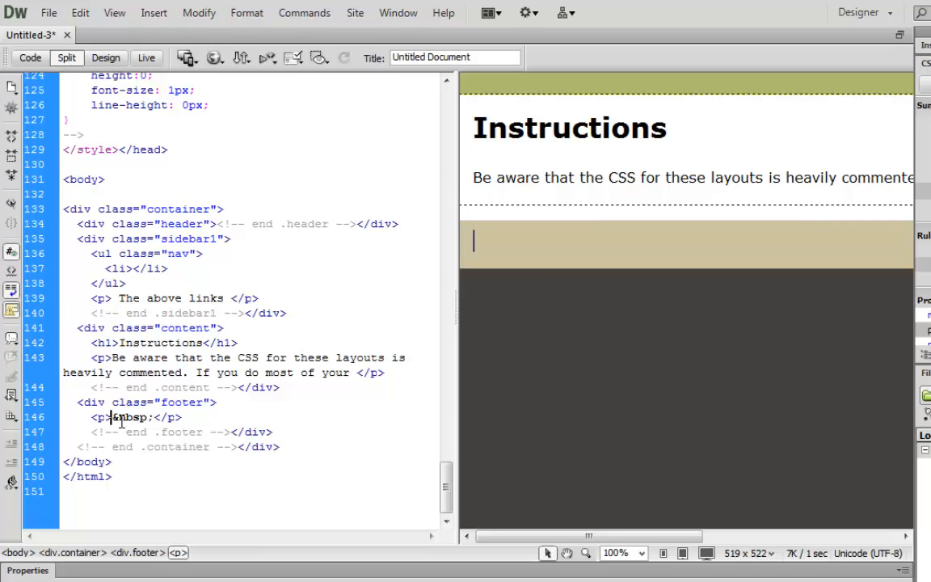
Remove the opening and closing paragraph tags around the non-breaking space in the footer's code and return to Design view
left_click_drag(111, 418, 92, 419)
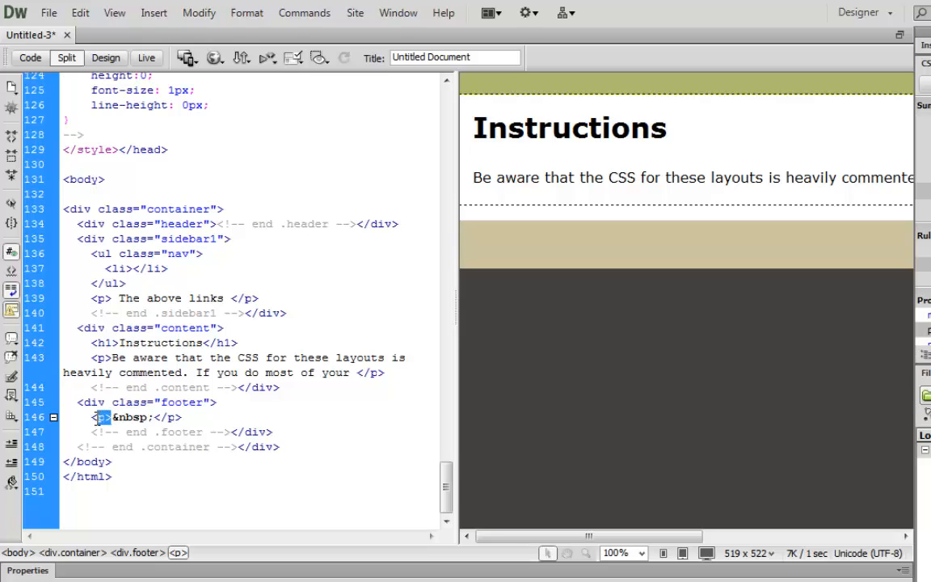
key("Delete")
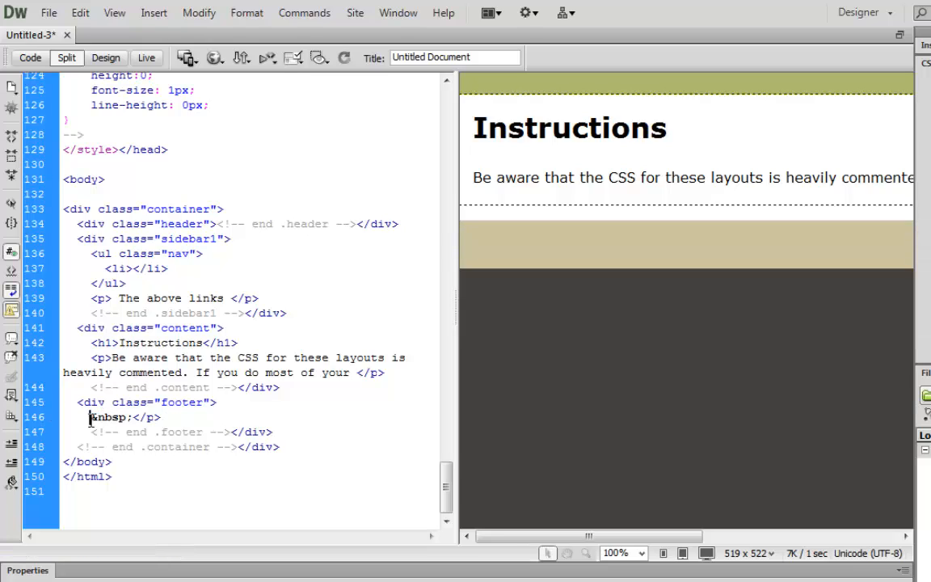
left_click(165, 417)
key("BackSpace")
key("BackSpace")
key("BackSpace")
key("BackSpace")
left_click(512, 241)
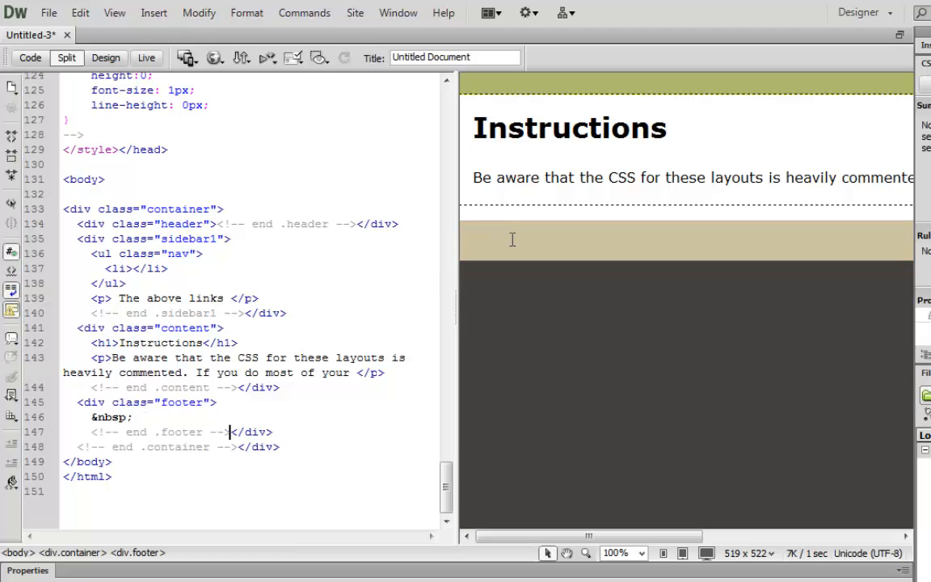
left_click(105, 57)
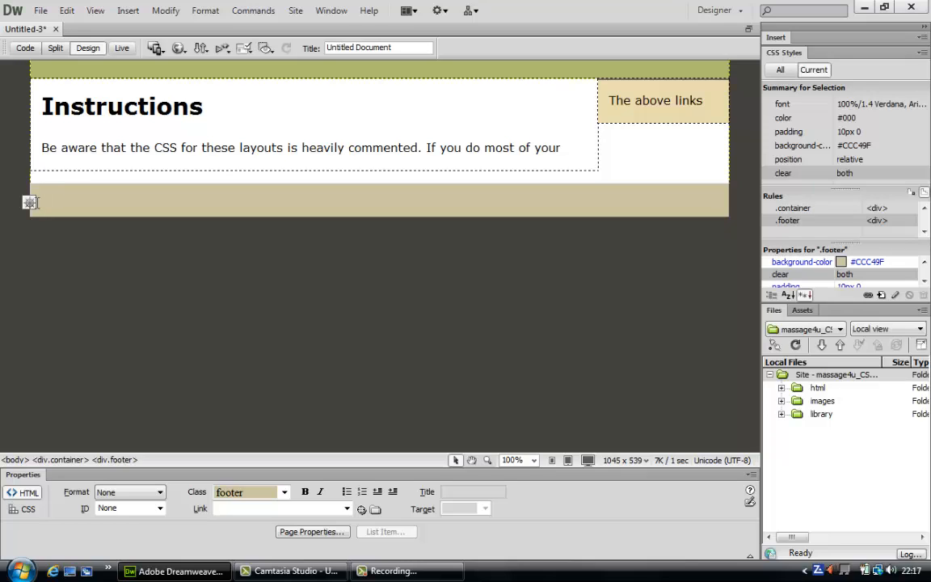
Add about seven blank paragraphs after the text under Instructions to lengthen the content area, and select the content
left_click(591, 125)
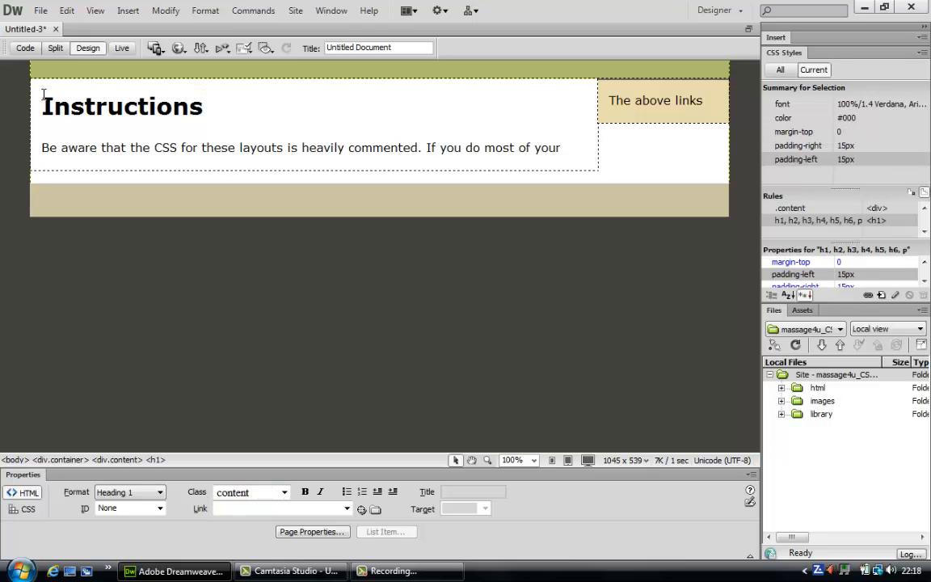
left_click_drag(38, 85, 577, 156)
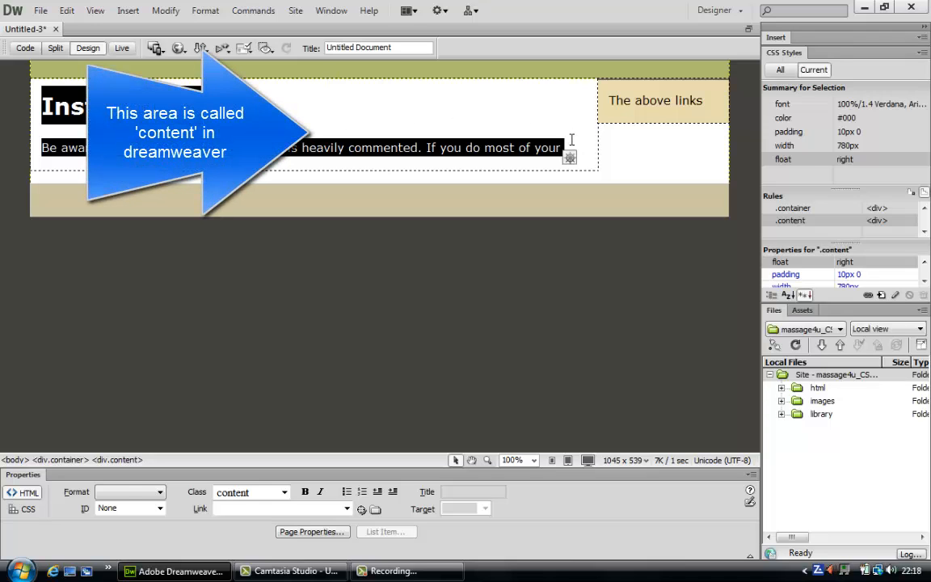
left_click(567, 147)
key("Return")
key("Return")
key("Return")
key("Return")
key("Return")
key("Return")
key("Return")
key("Return")
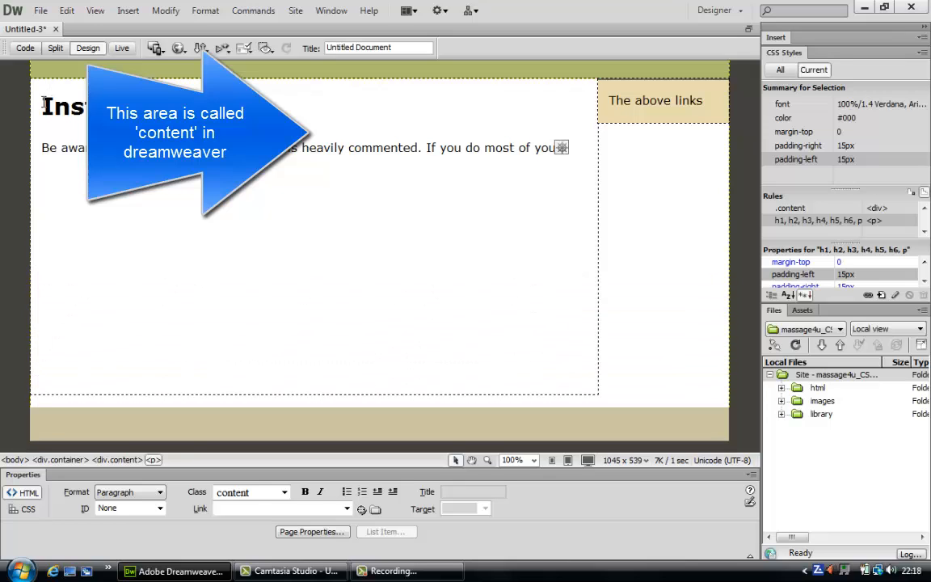
key("ctrl+a")
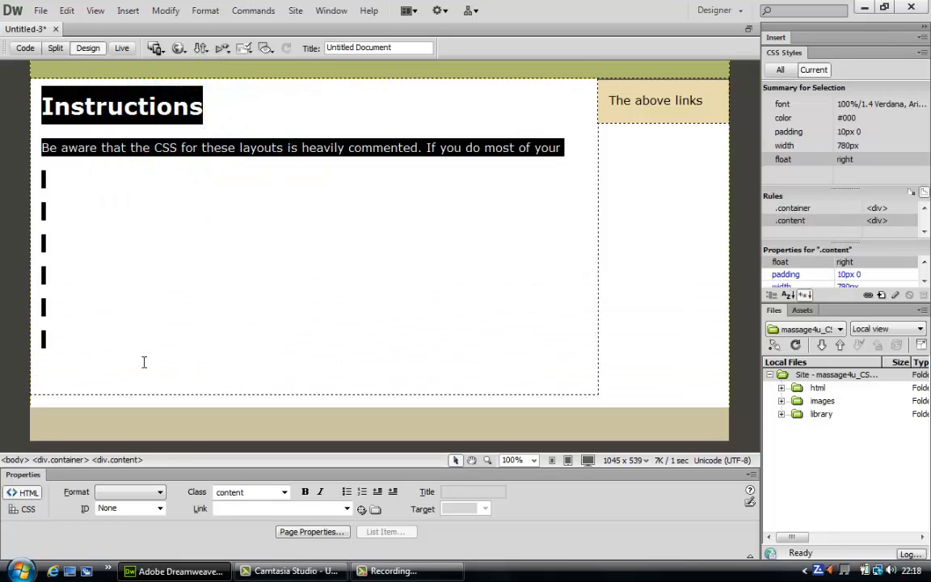
Add about eight blank paragraphs after "The above links" to lengthen the sidebar
left_click(607, 101)
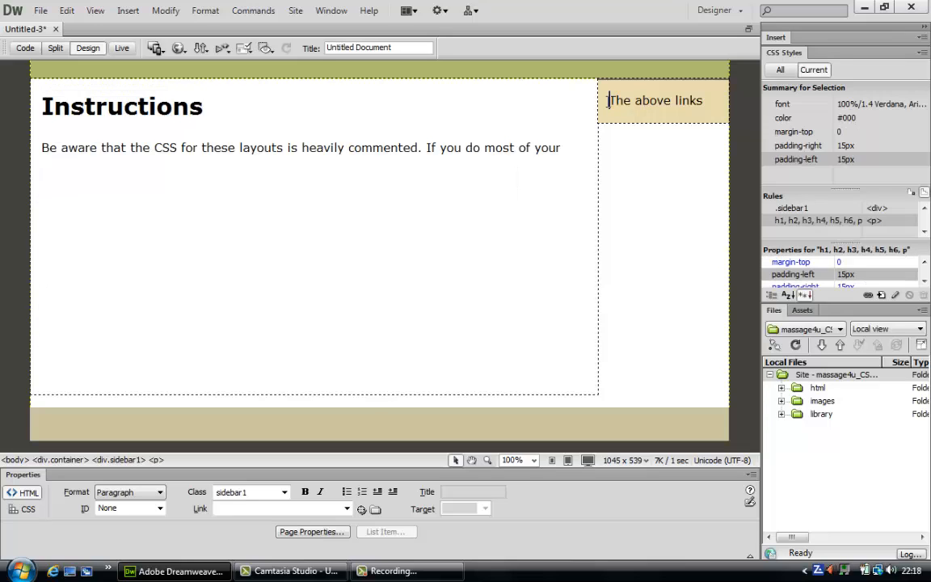
left_click_drag(608, 100, 710, 98)
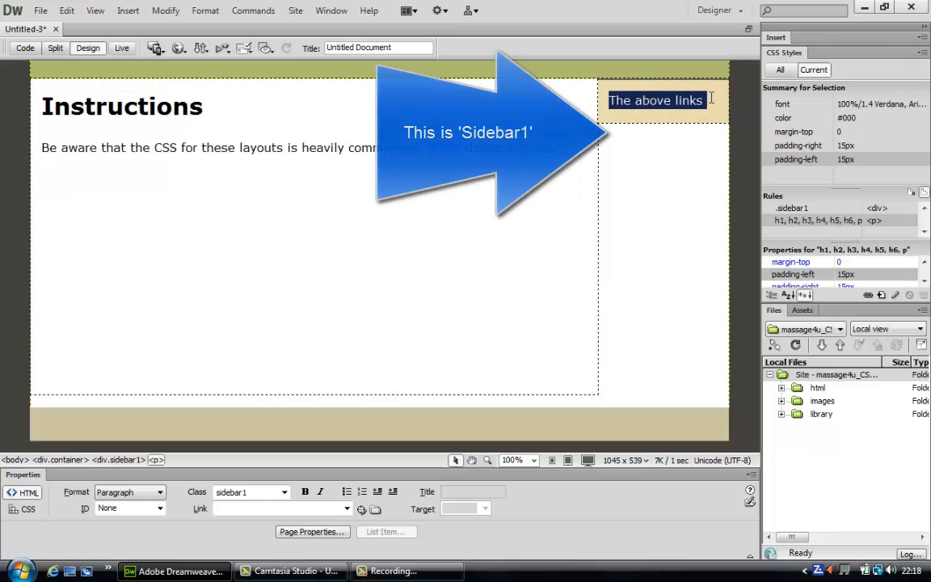
left_click(711, 97)
key("Return")
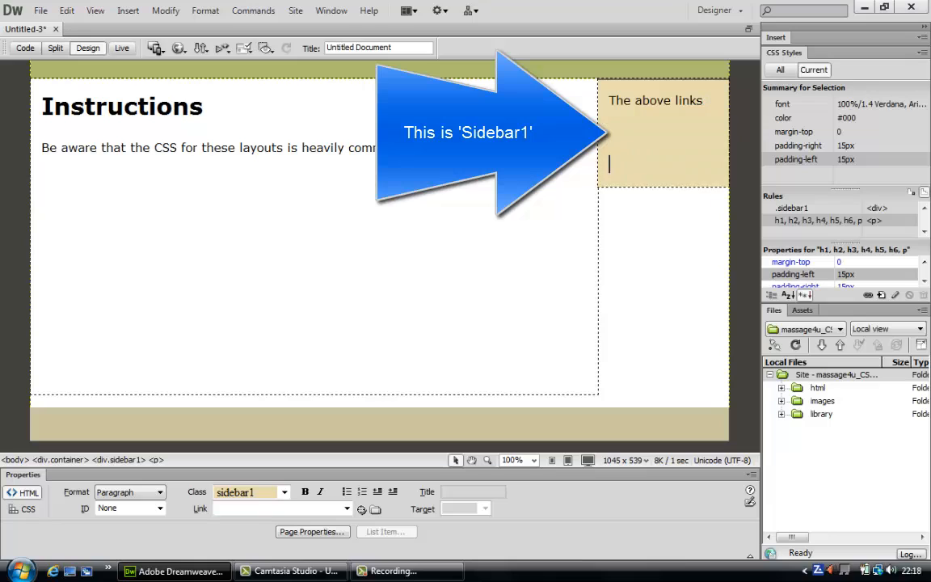
key("Return")
key("Return")
key("Return")
key("Return")
key("Return")
key("Return")
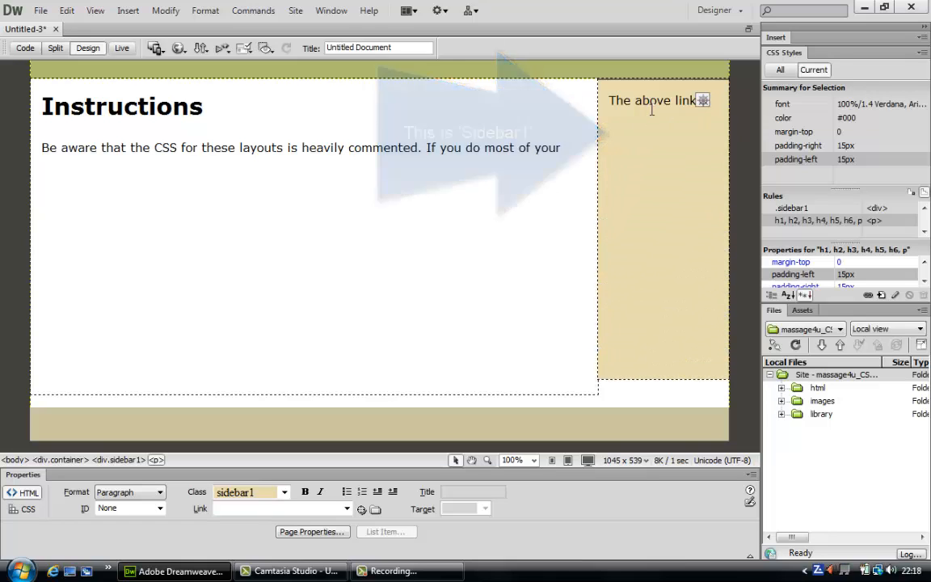
left_click(521, 147)
left_click_drag(596, 147, 41, 131)
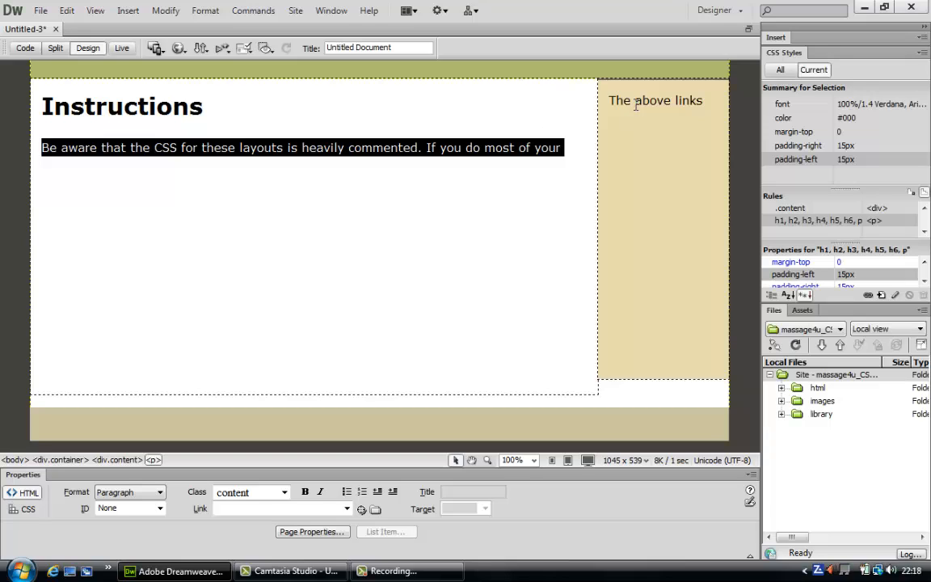
left_click(303, 172)
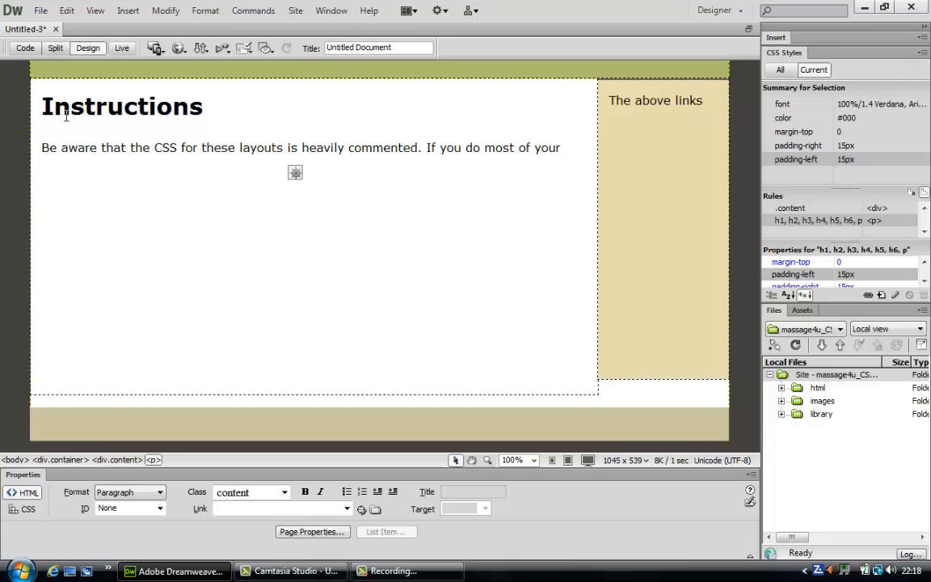
left_click_drag(39, 101, 575, 175)
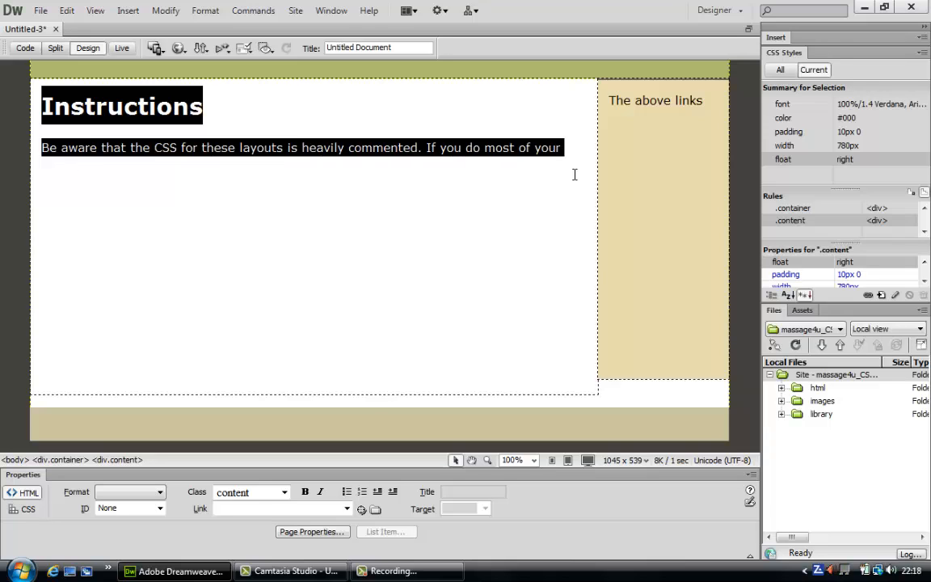
left_click(540, 191)
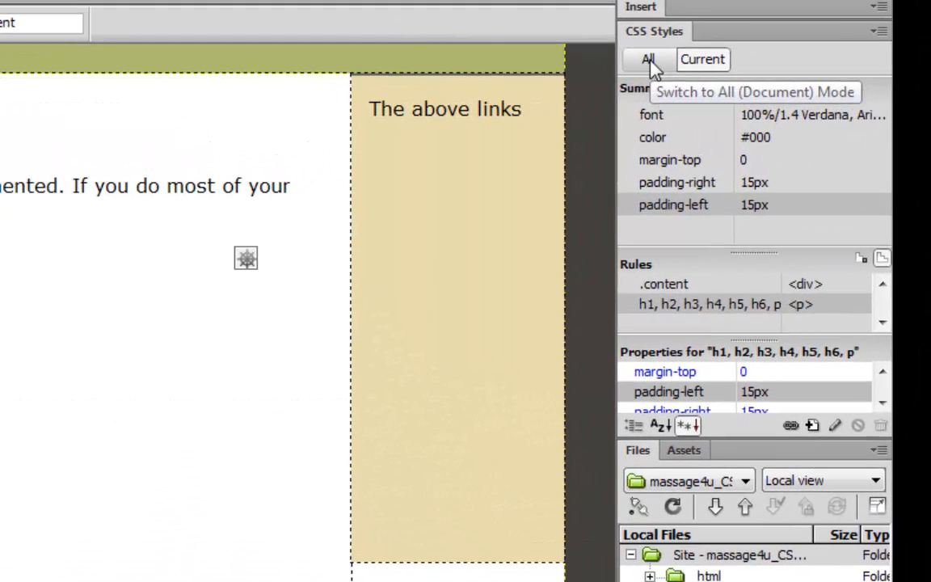
List all CSS rules of the document, expand the style sheet's rules and enlarge the rule list
left_click(650, 61)
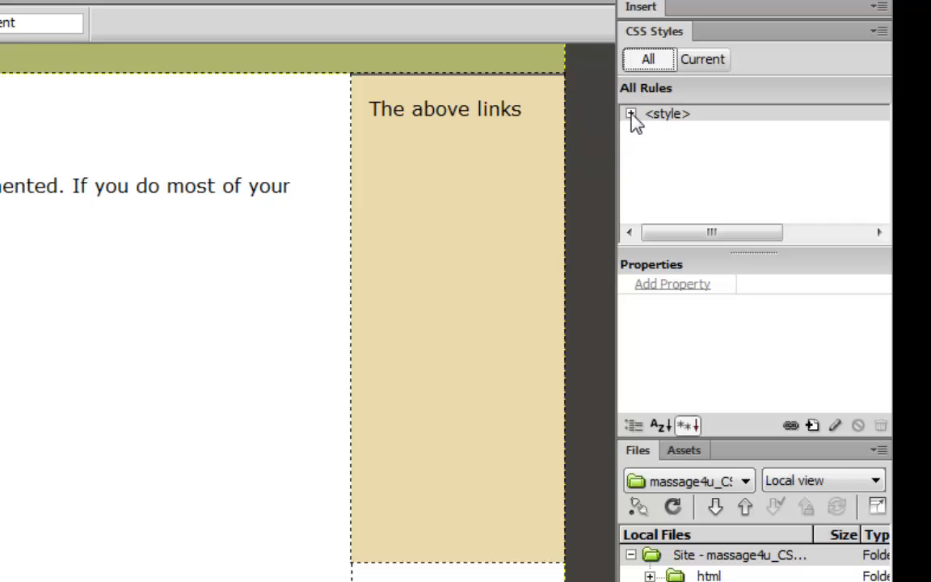
left_click(631, 115)
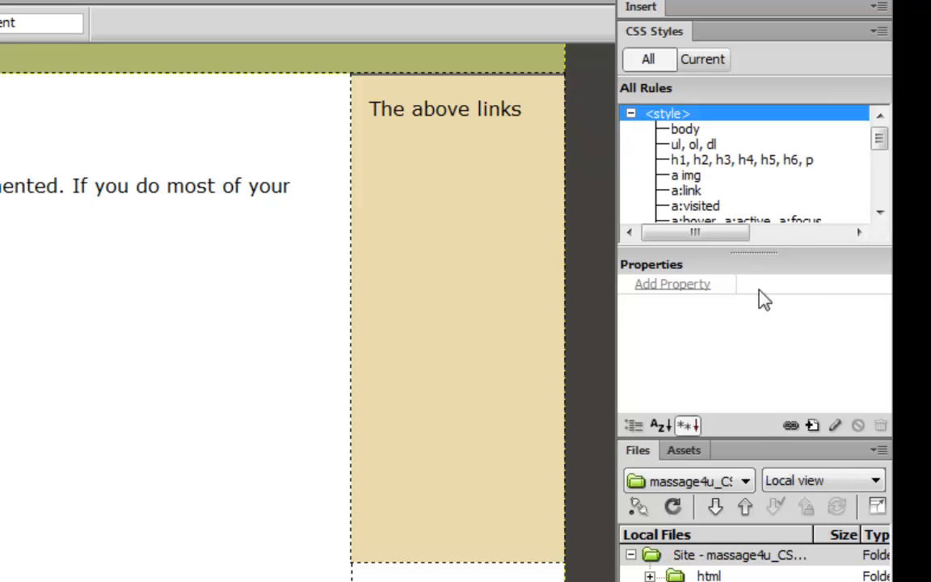
left_click_drag(760, 437, 759, 581)
left_click_drag(794, 251, 803, 416)
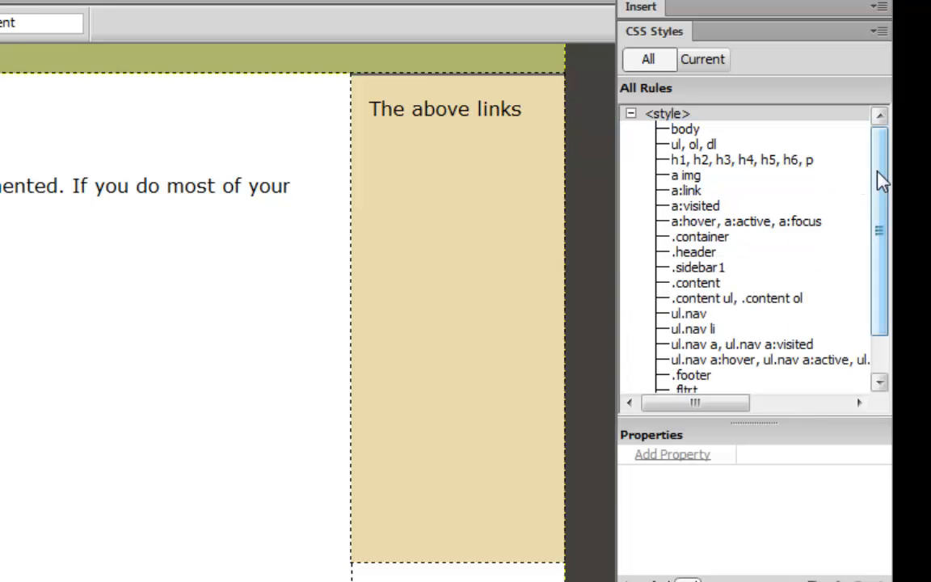
left_click_drag(881, 178, 887, 157)
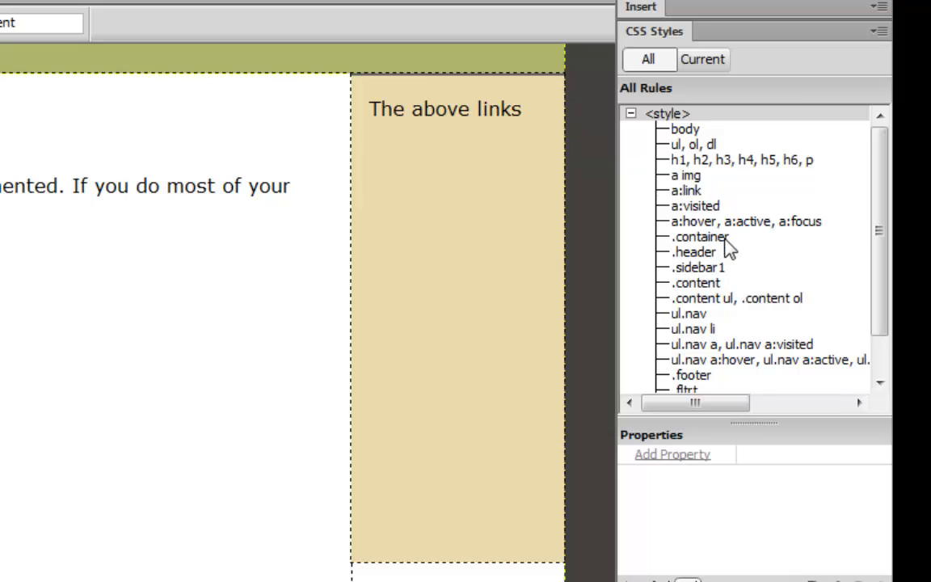
Edit the .content CSS rule's box settings, setting the width to 730 px and the float to left
left_click(696, 285)
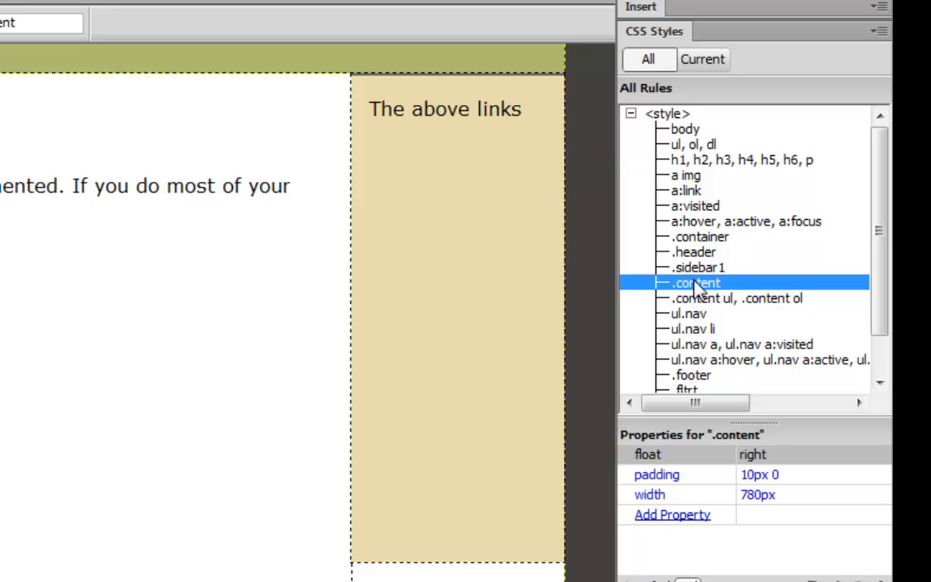
double_click(695, 284)
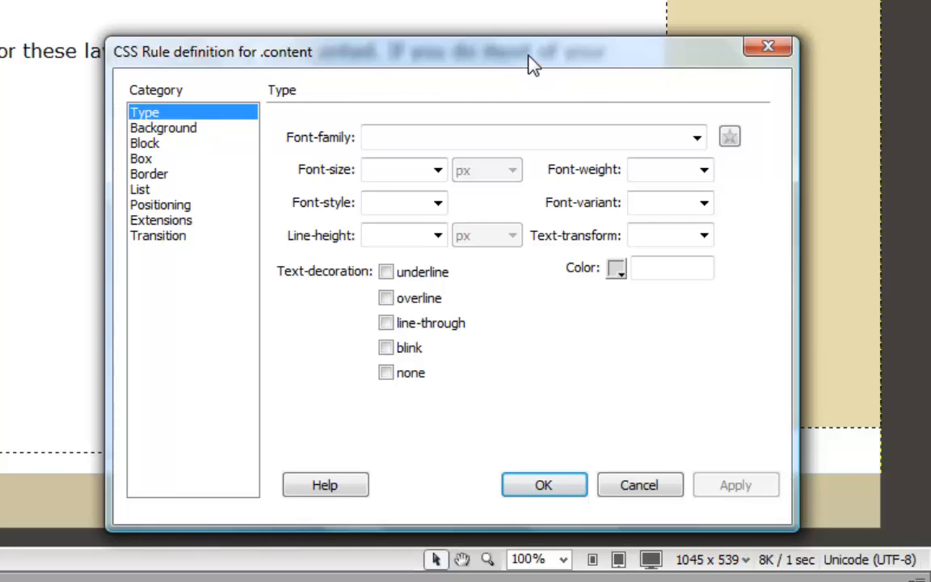
left_click_drag(534, 64, 580, 16)
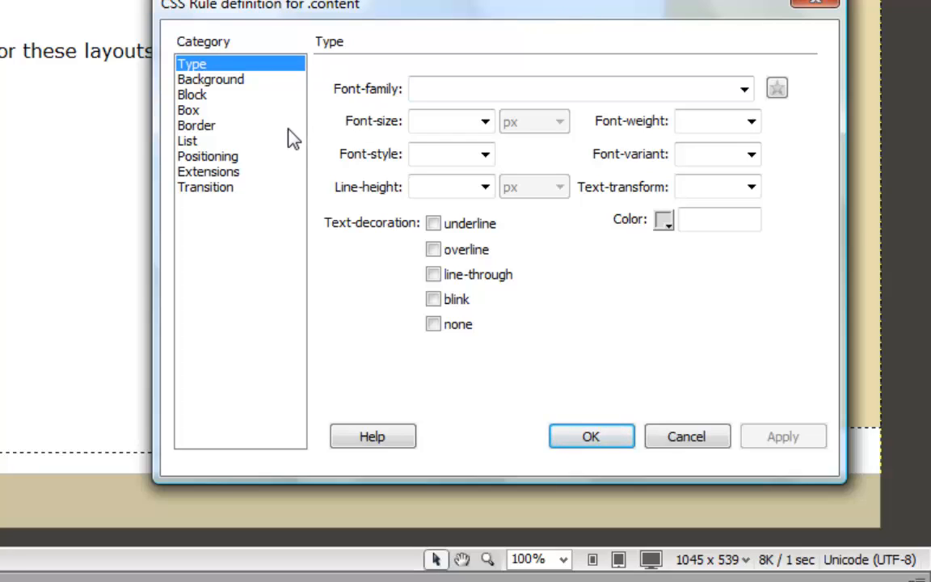
left_click(192, 115)
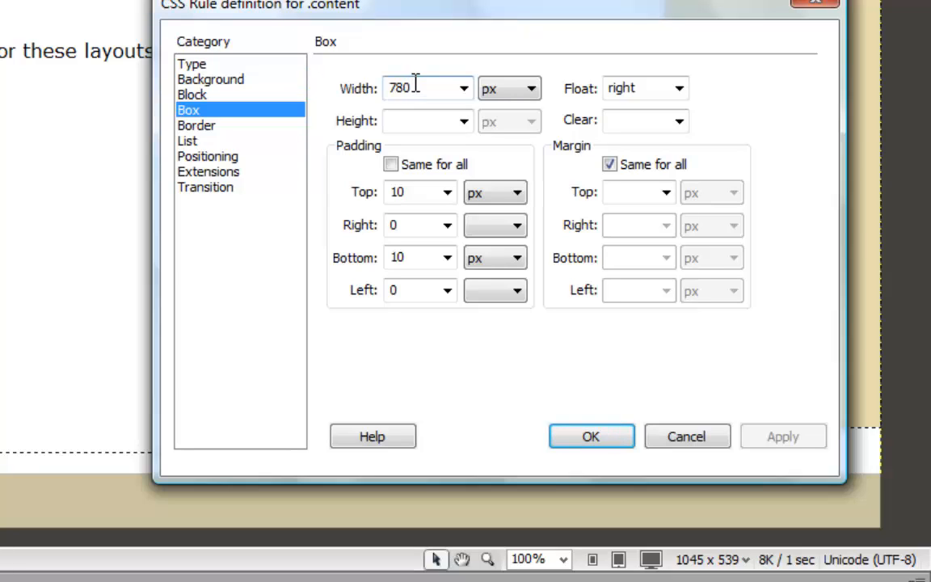
left_click_drag(414, 87, 387, 86)
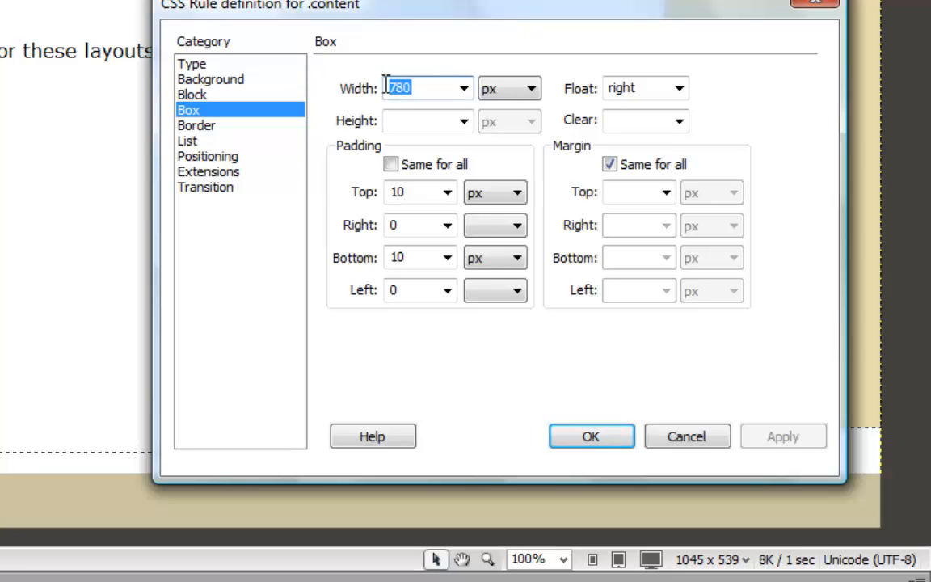
type("730")
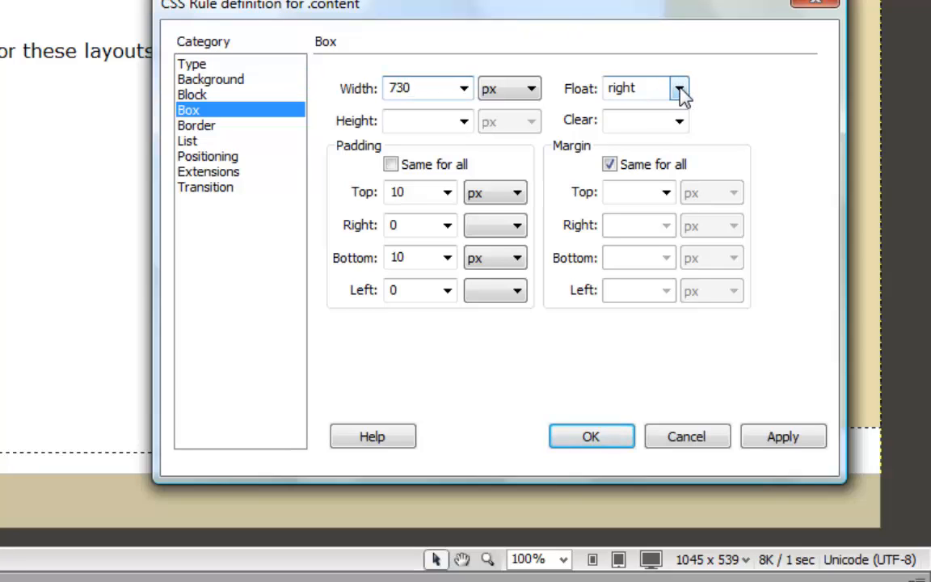
left_click(680, 91)
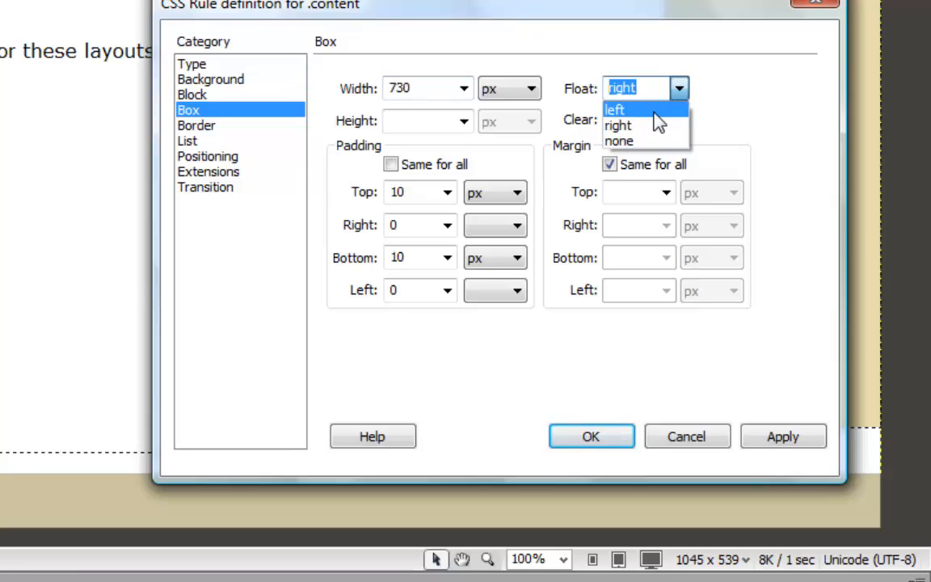
left_click(656, 112)
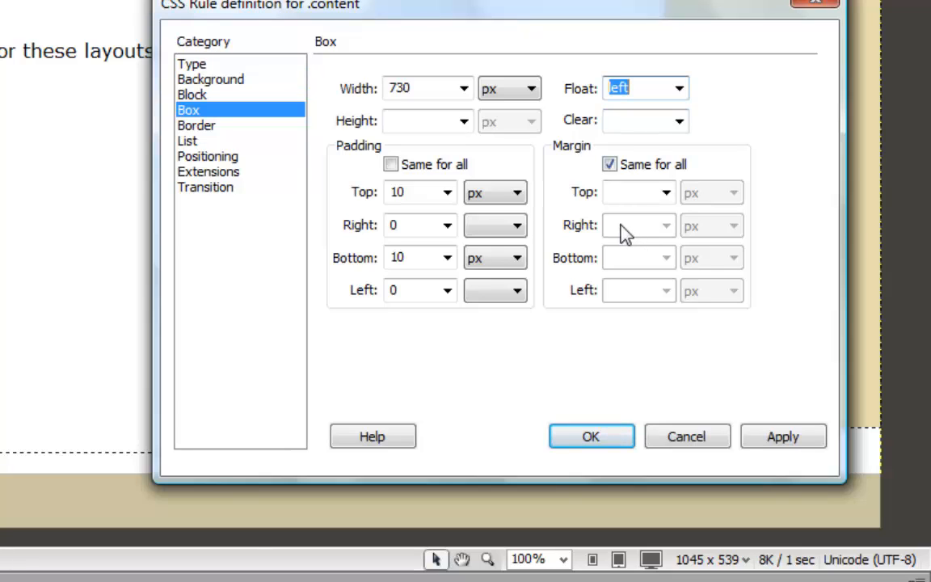
Give the .content rule a right margin of 10 px only, then apply and accept the rule definition
left_click(609, 165)
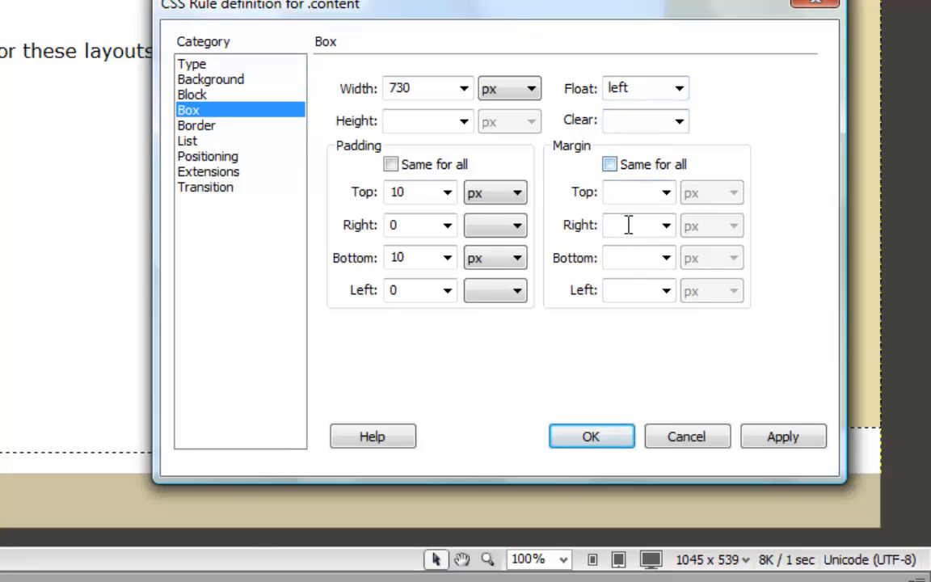
left_click(623, 224)
type("10")
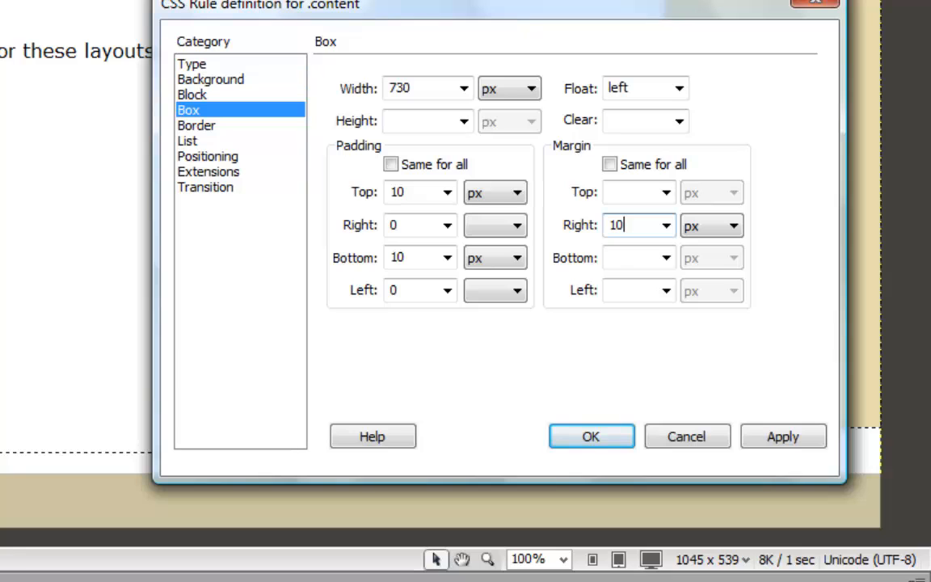
left_click(782, 441)
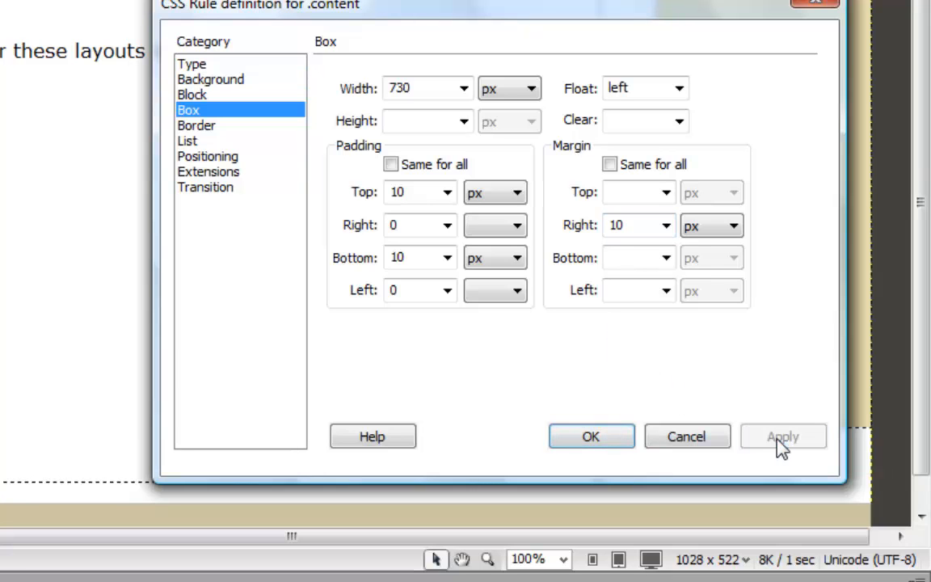
left_click(612, 441)
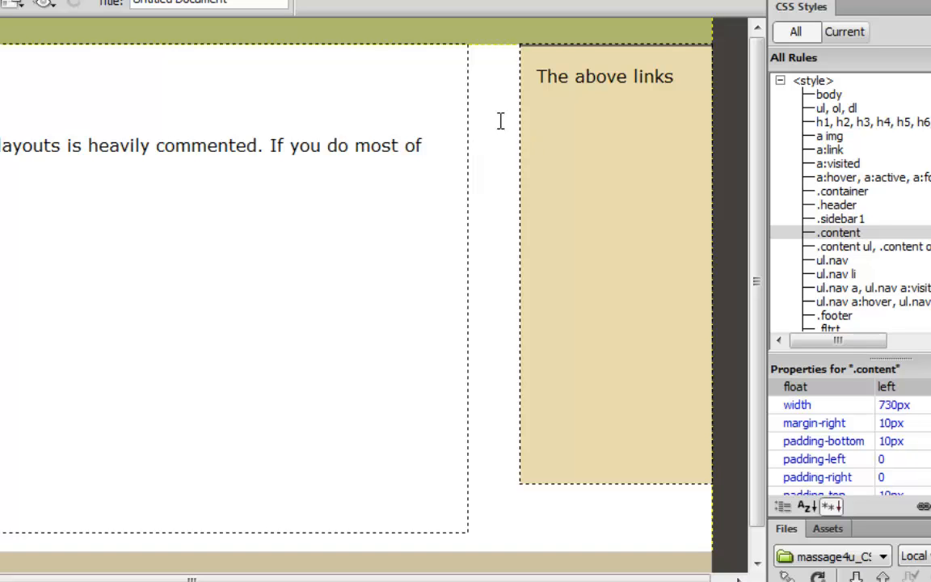
left_click(563, 209)
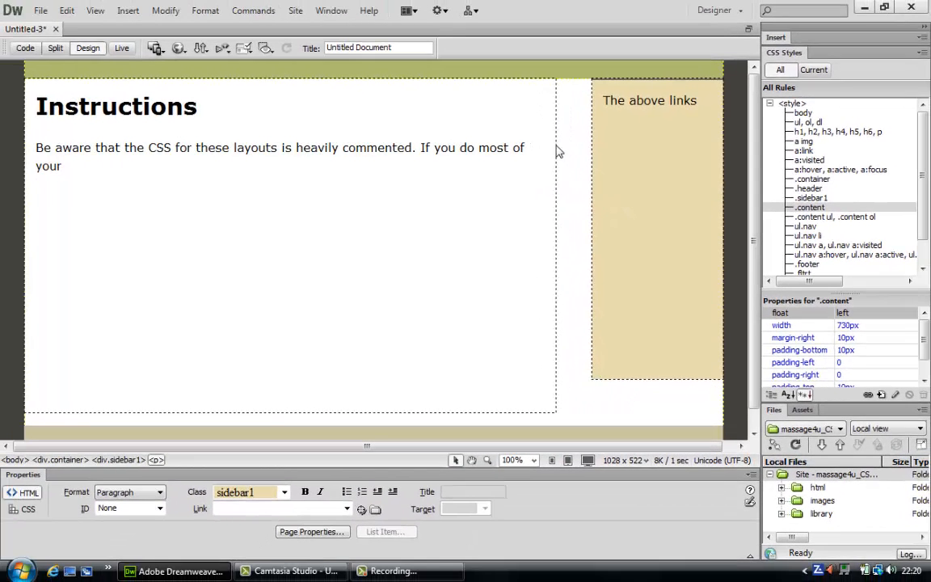
left_click(538, 141)
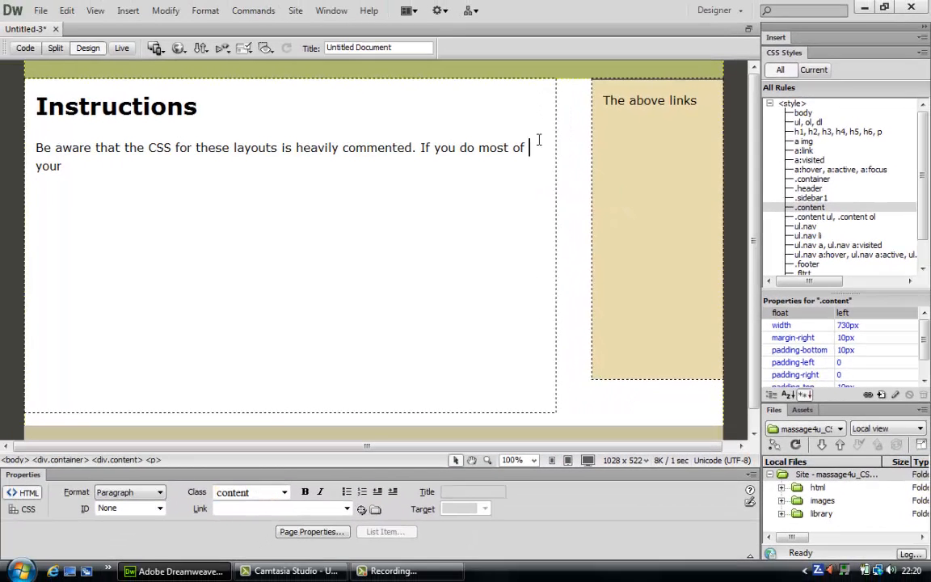
left_click_drag(539, 141, 177, 148)
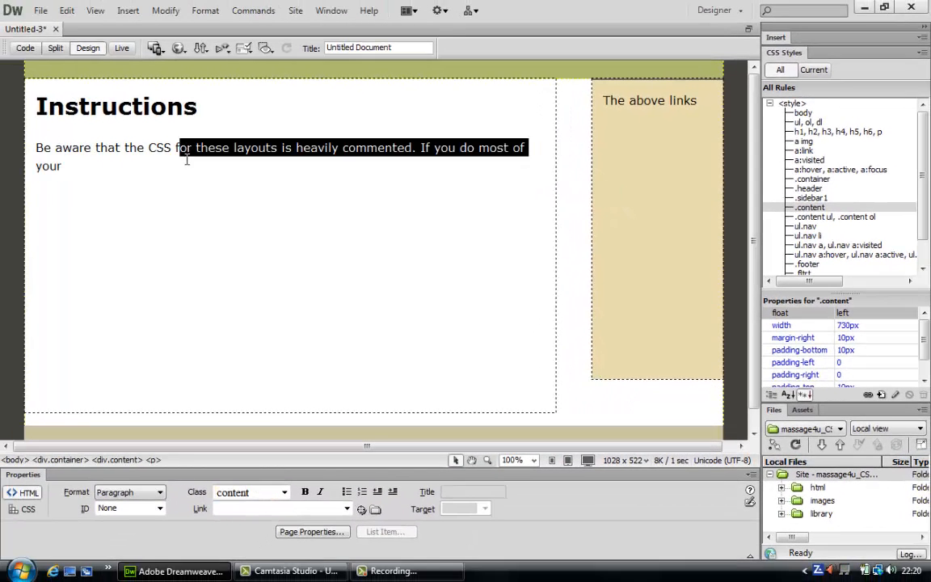
Examine the page's sidebar, header, footer and content areas by placing the cursor in each of them
left_click(628, 150)
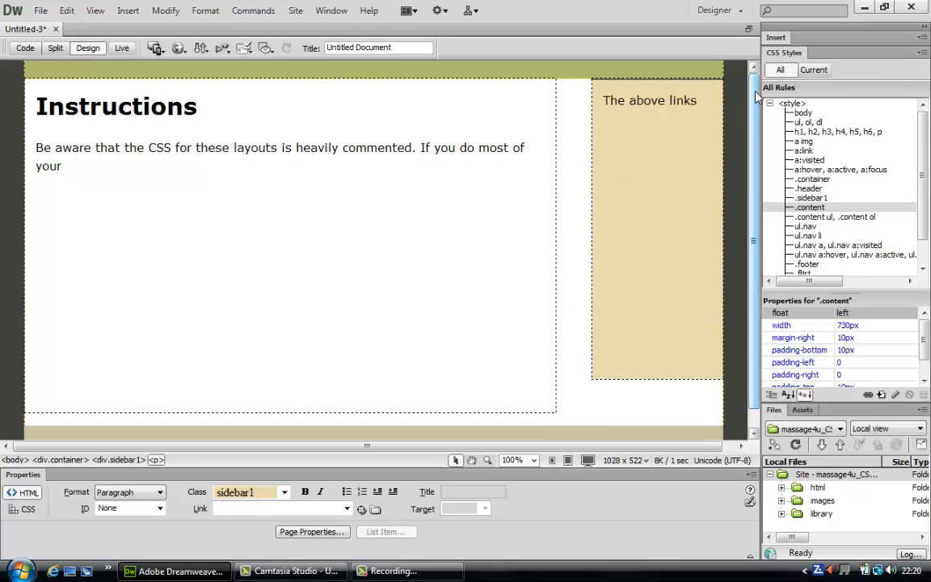
left_click(239, 376)
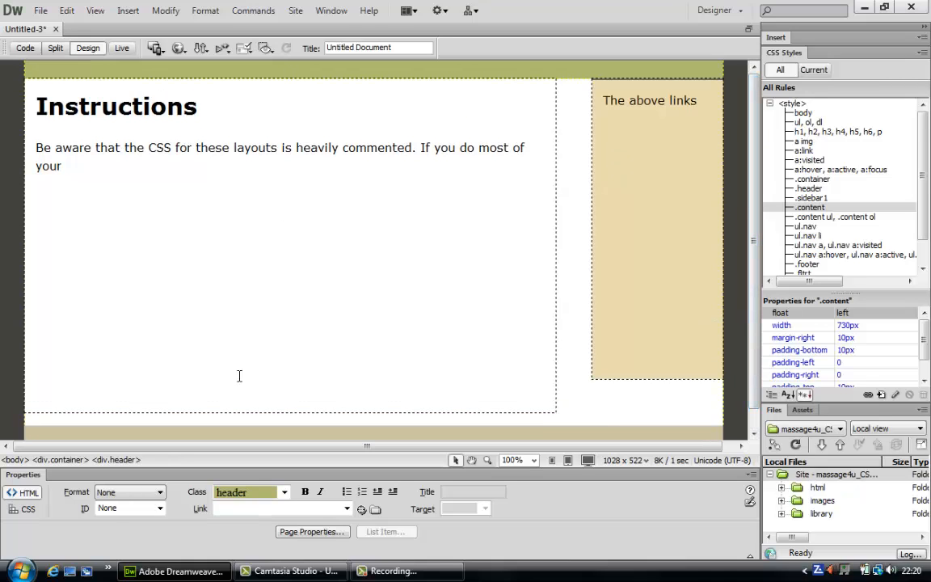
left_click(232, 436)
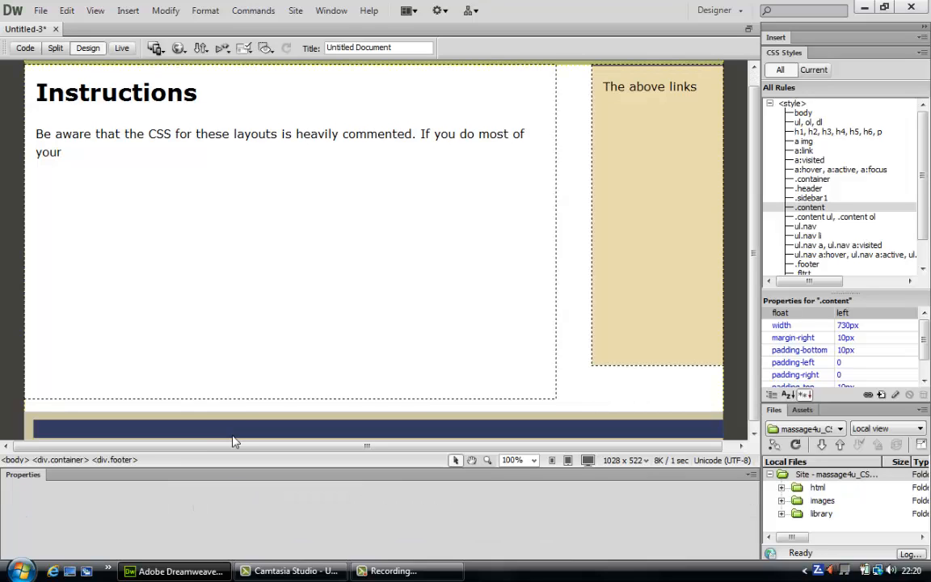
left_click(324, 179)
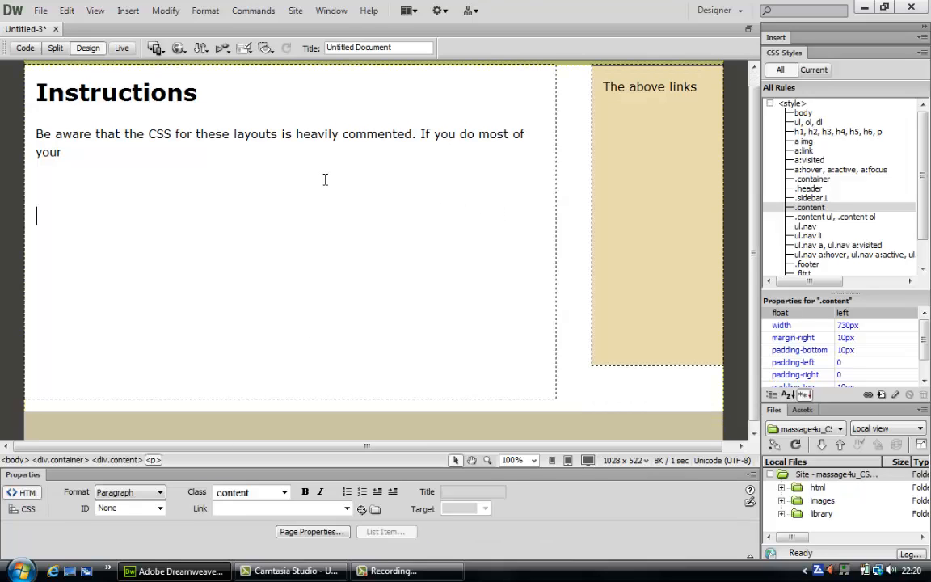
left_click(644, 130)
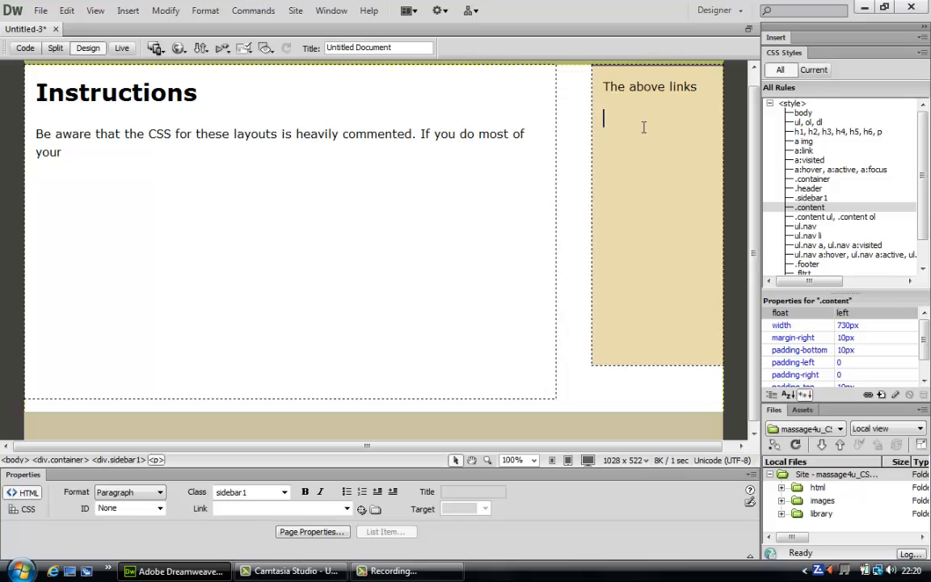
scroll(680, 128, "up", 1)
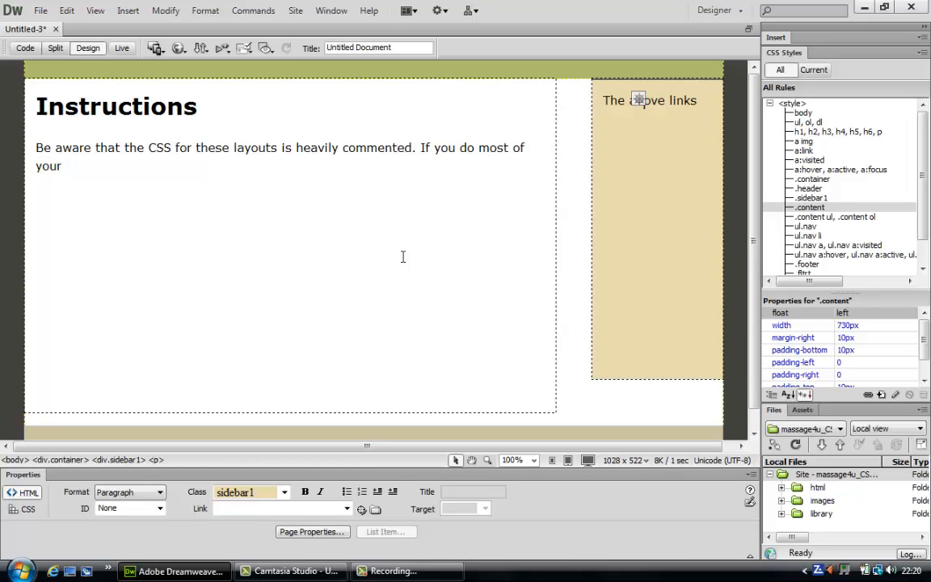
Review the width and right margin in the .content rule's box settings, then cancel the rule definition
double_click(808, 209)
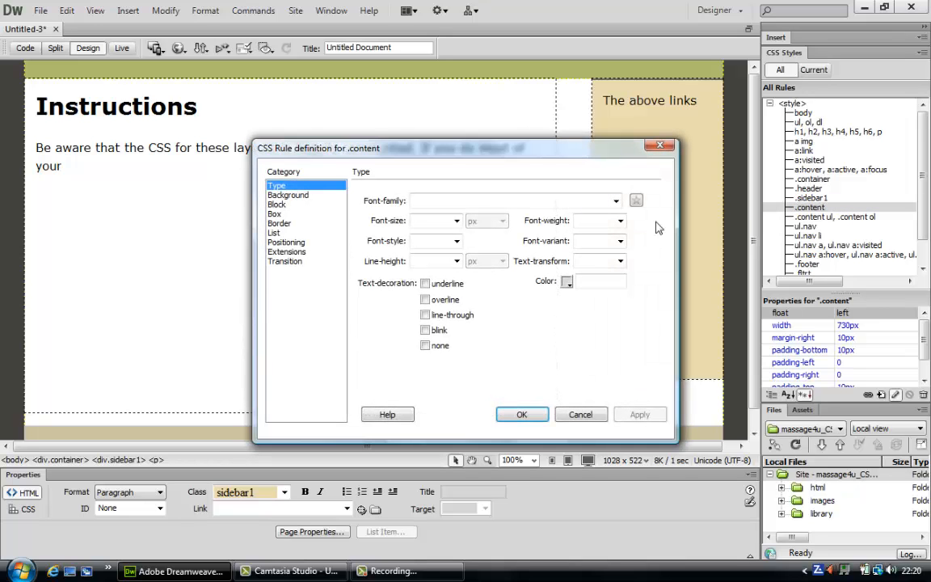
left_click(273, 213)
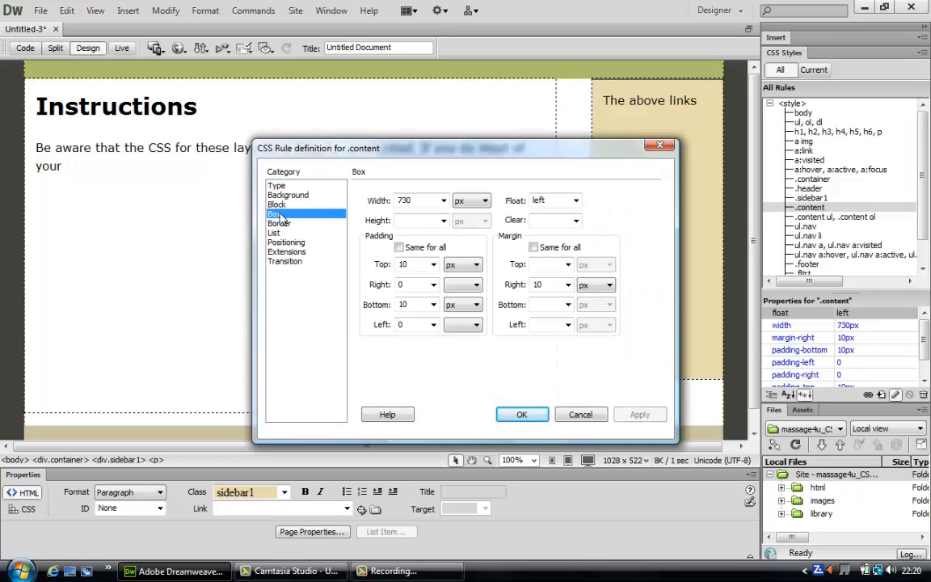
double_click(414, 200)
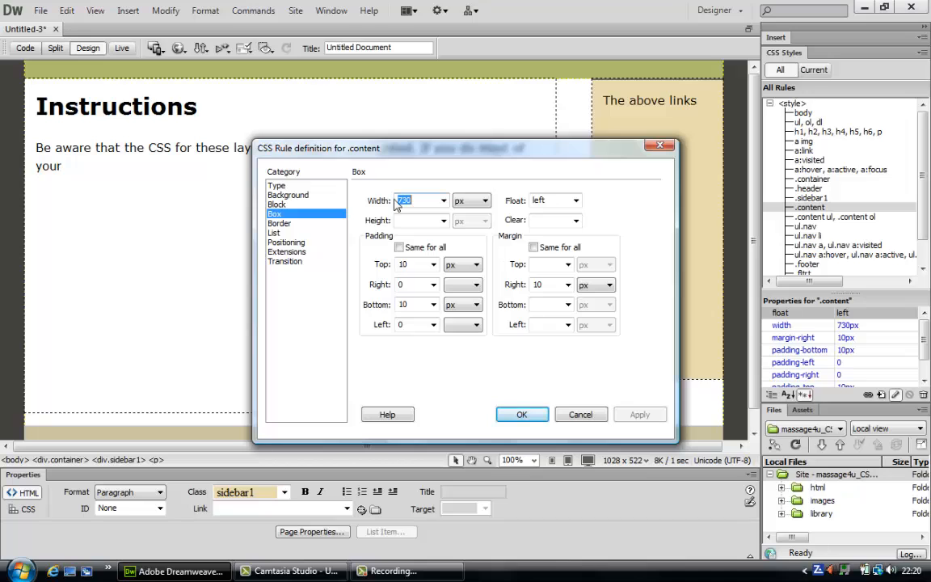
double_click(539, 284)
left_click(582, 415)
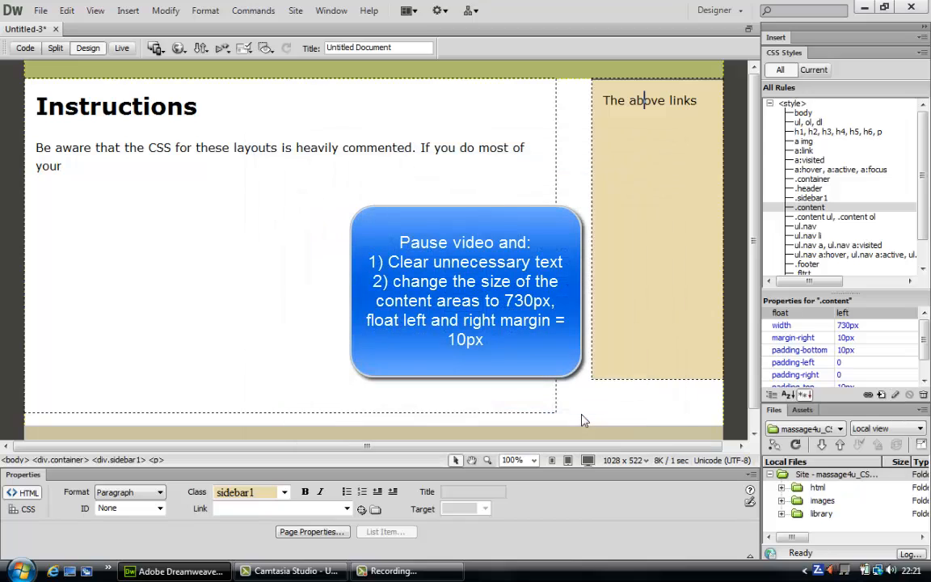